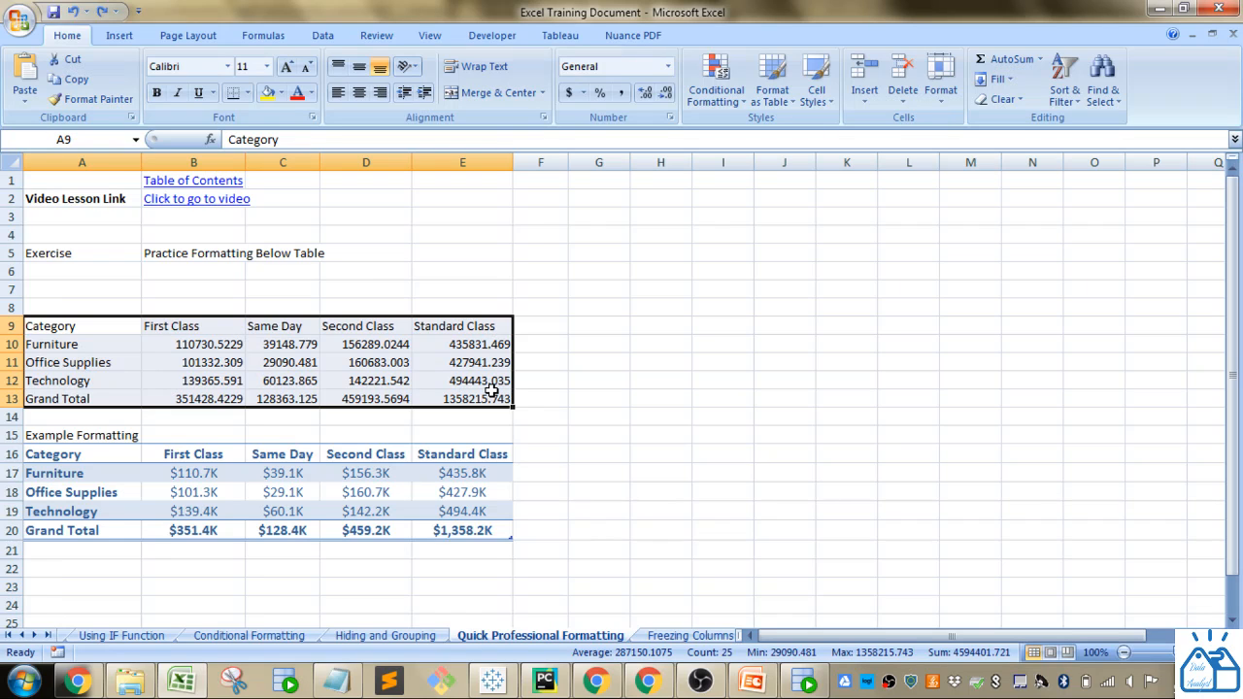
- Format the exercise range A9:E13 as a table with a light blue table style, keeping the header row
left_click_drag(78, 457, 468, 530)
left_click(622, 471)
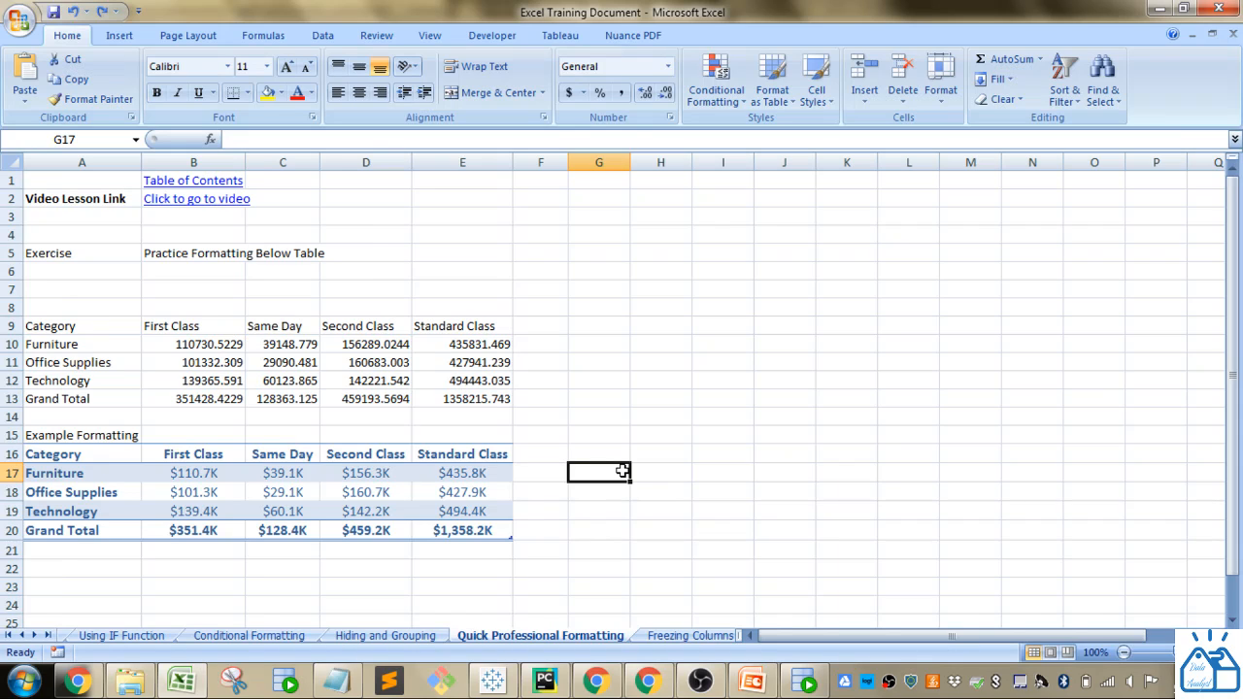
left_click_drag(94, 332, 455, 392)
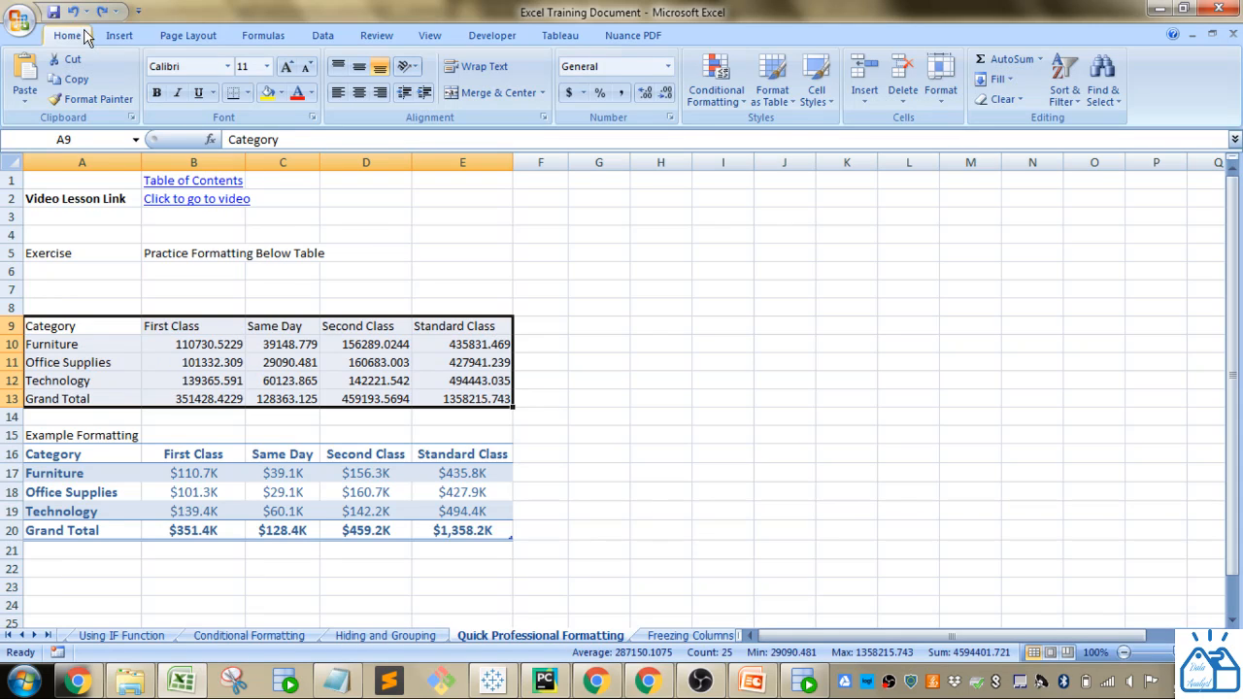
left_click(776, 101)
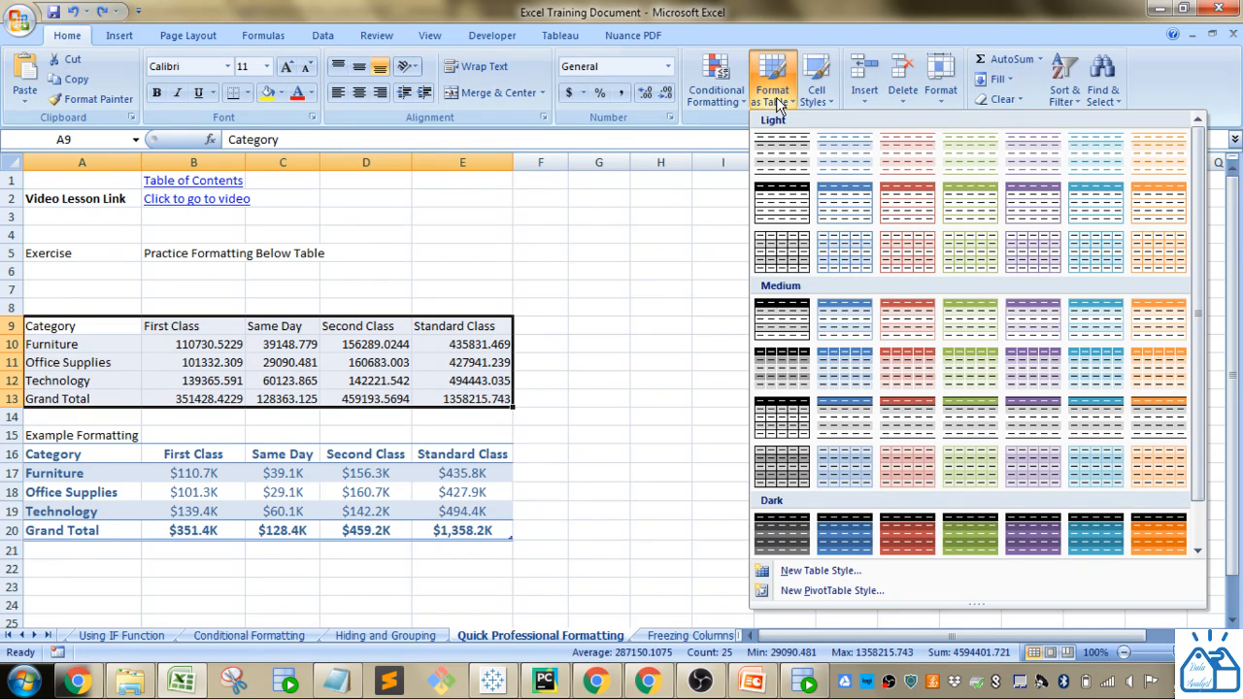
scroll(1044, 261, "down", 1)
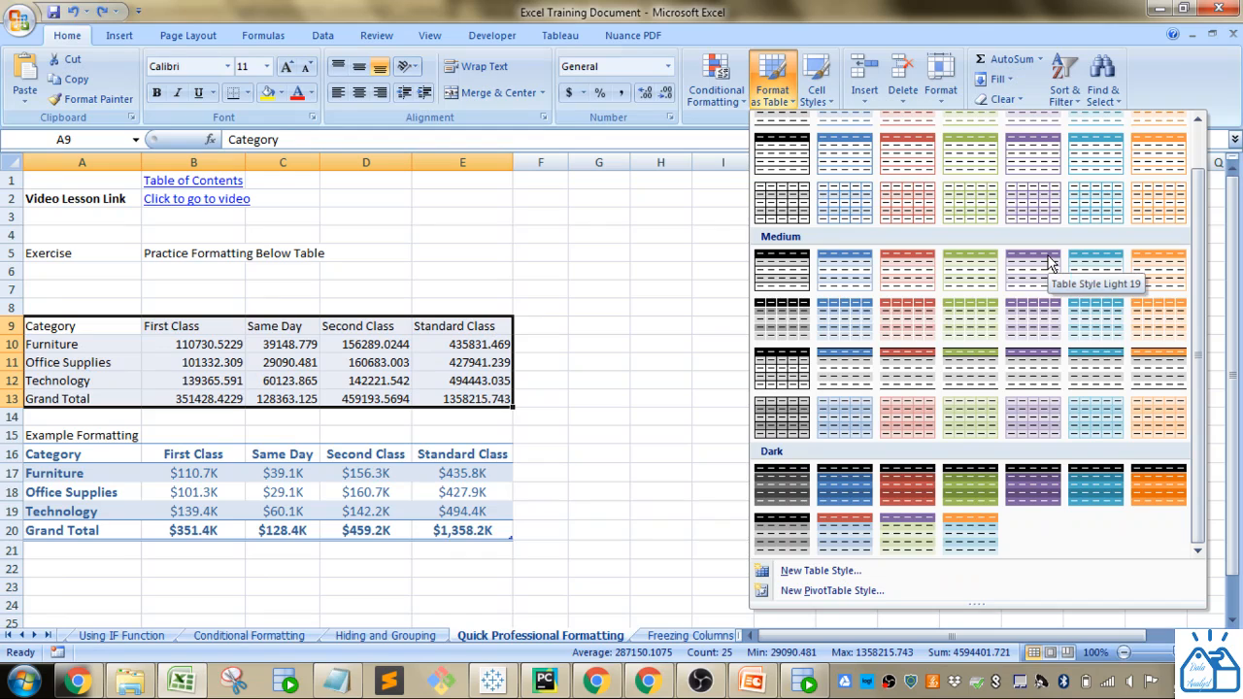
scroll(851, 345, "up", 1)
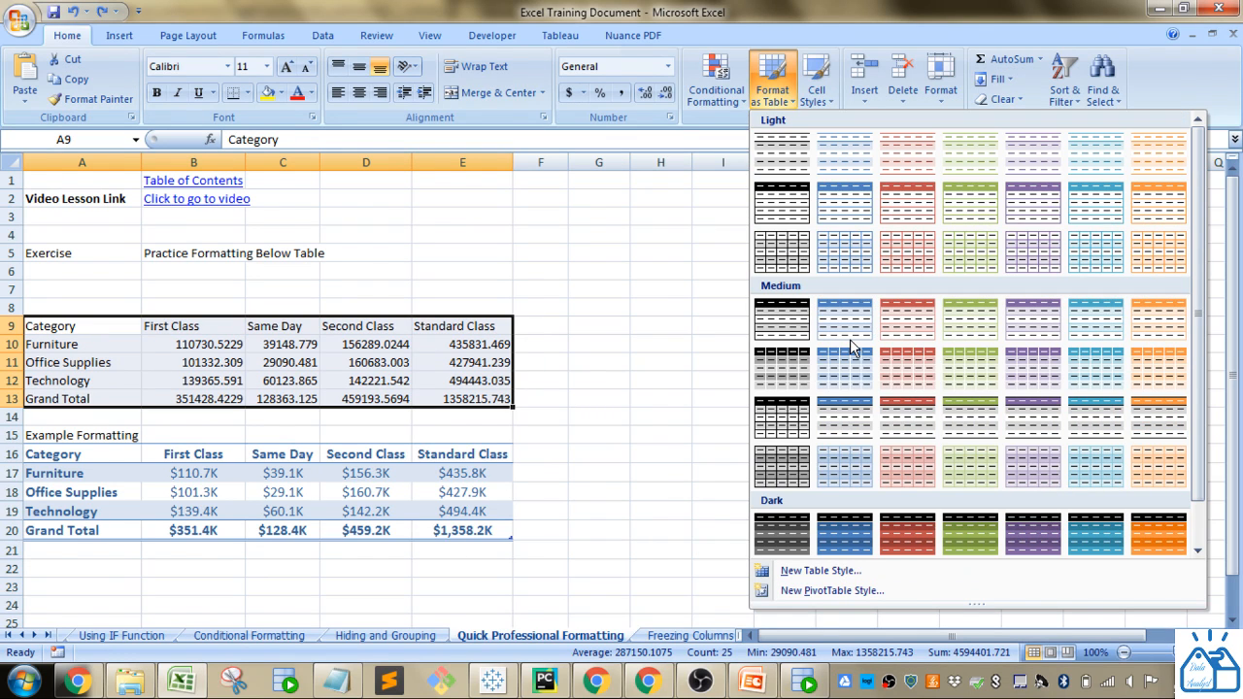
left_click(856, 175)
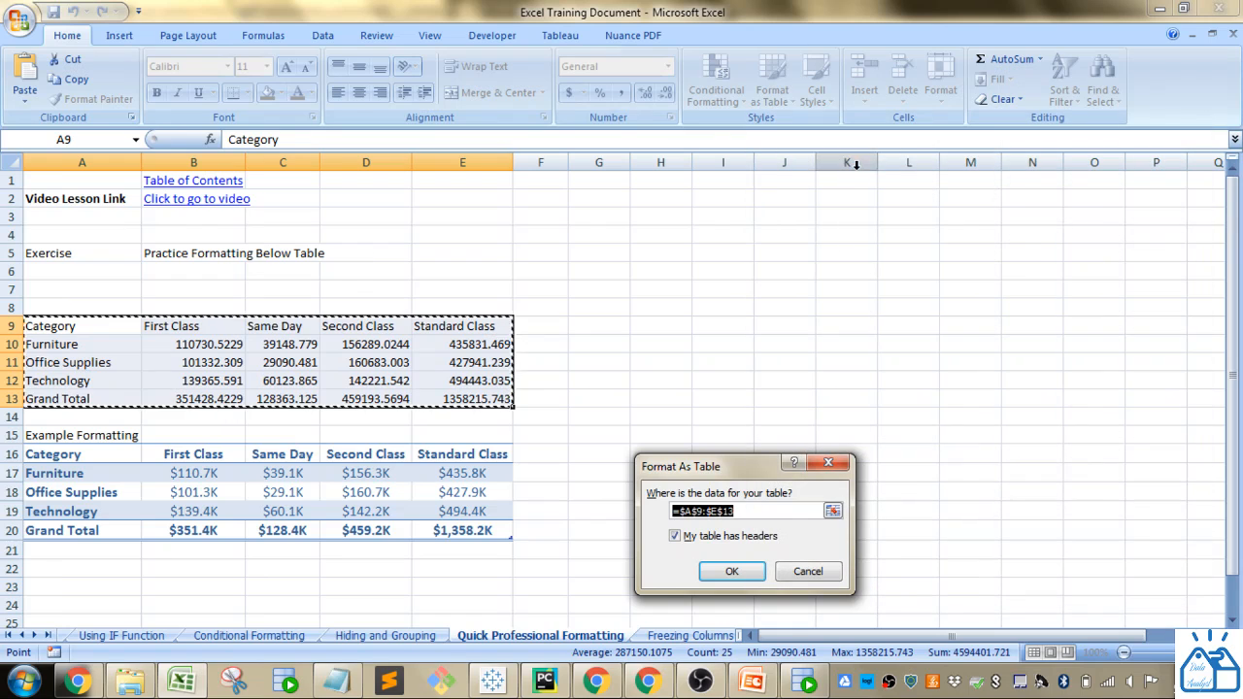
left_click_drag(764, 469, 731, 339)
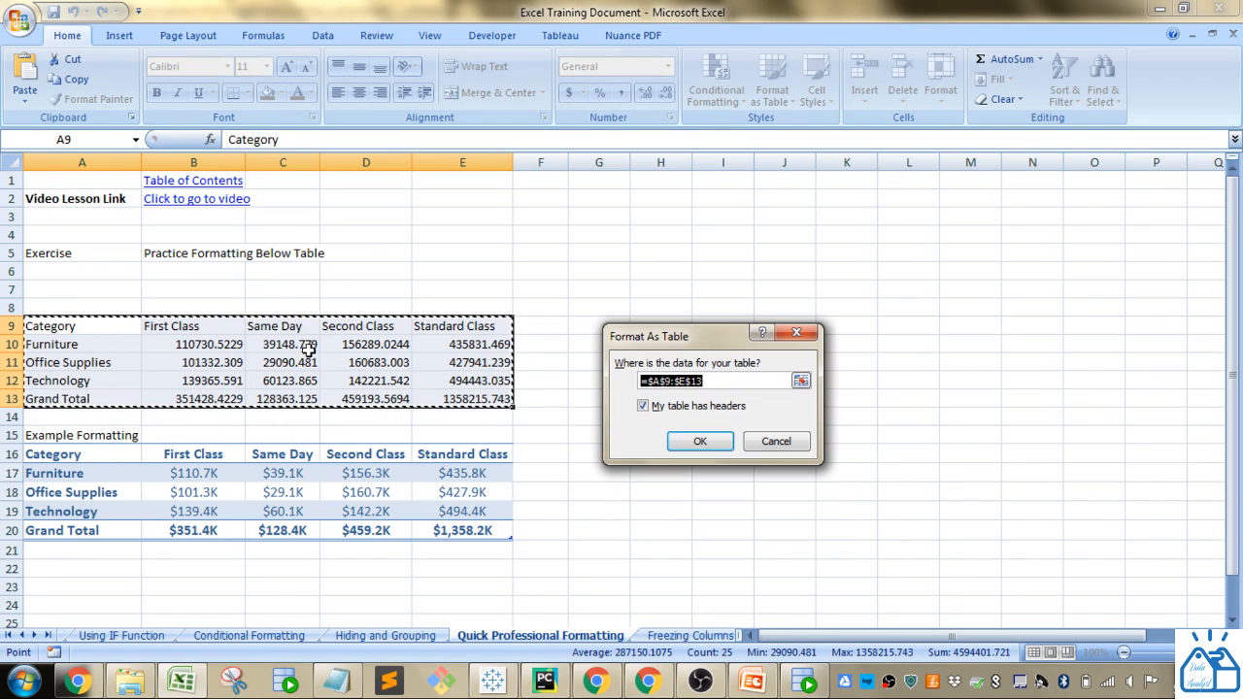
left_click(701, 442)
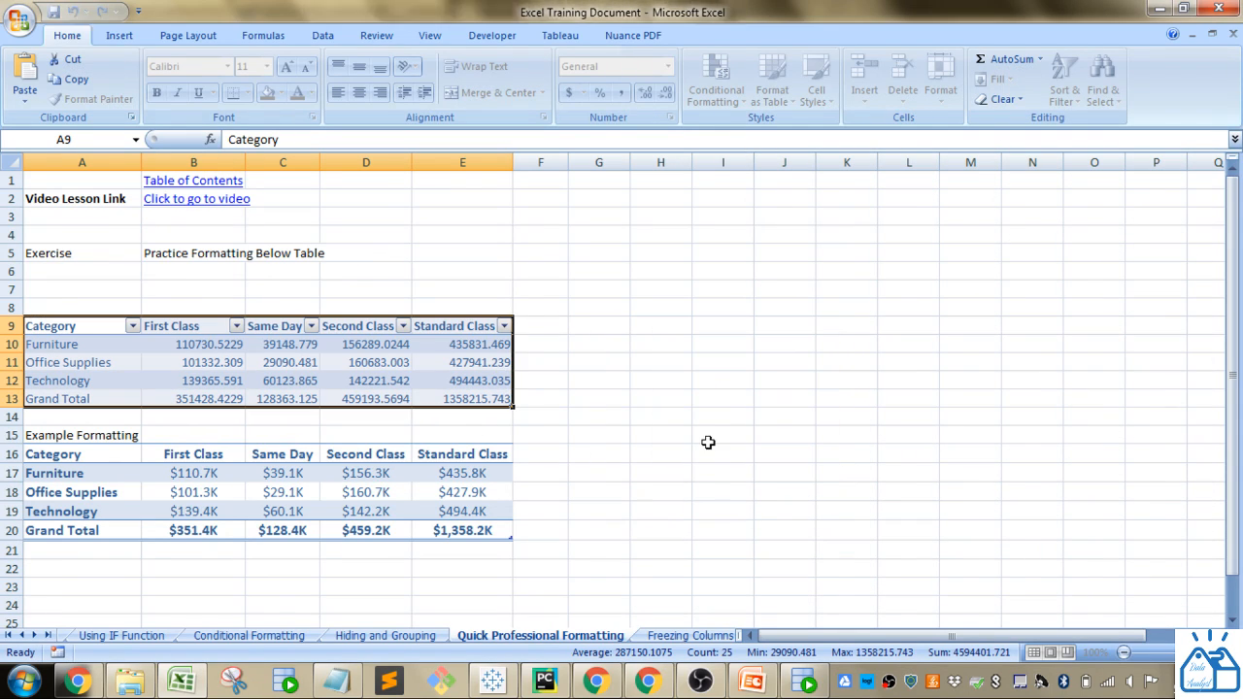
- Turn off the filter buttons on the new table's header row
left_click(405, 383)
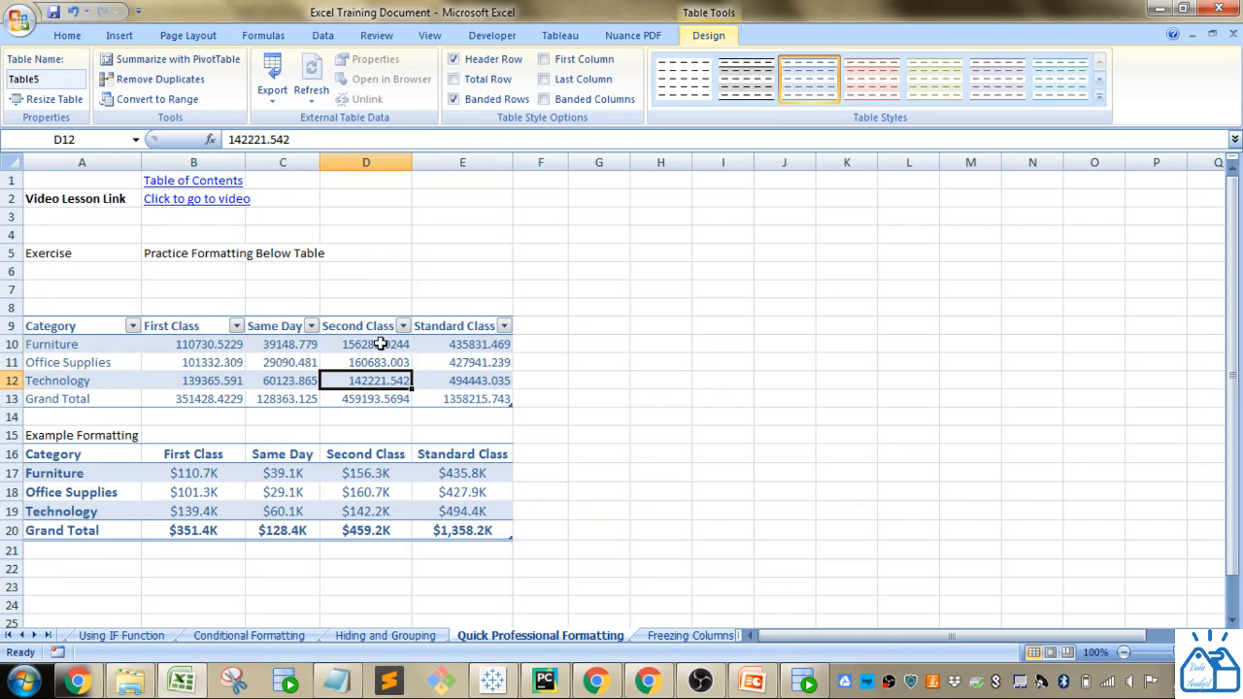
left_click(311, 326)
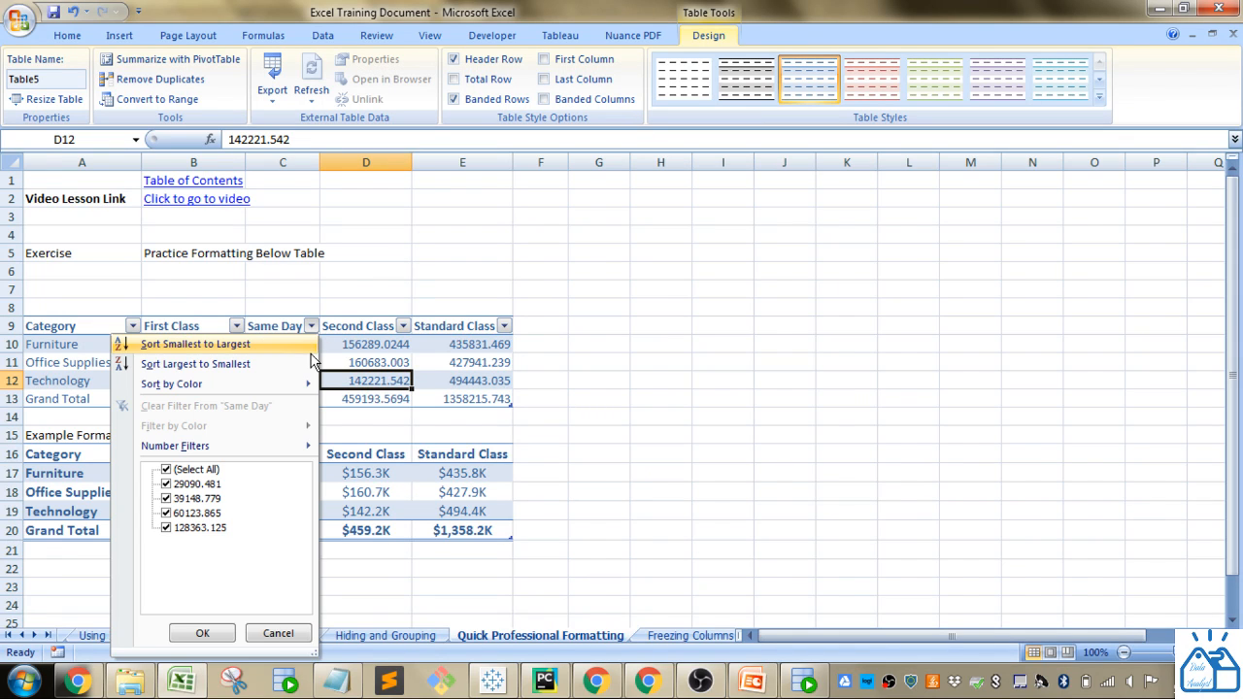
left_click(320, 357)
left_click(313, 362)
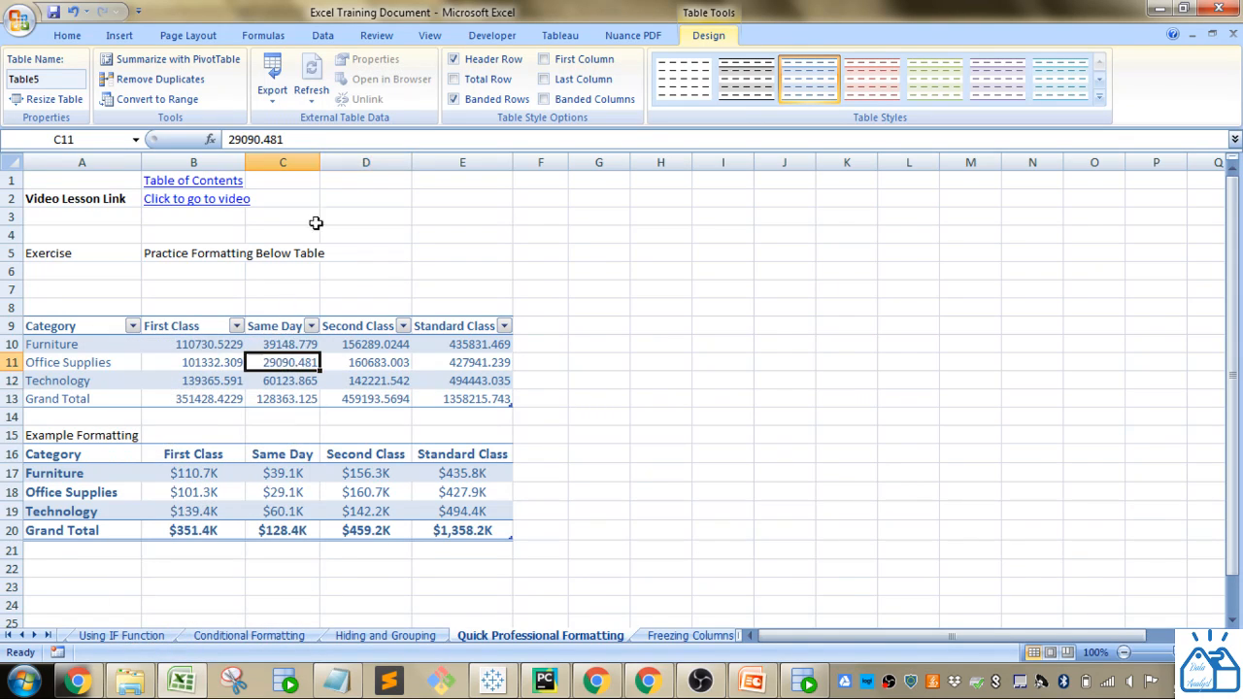
left_click(64, 39)
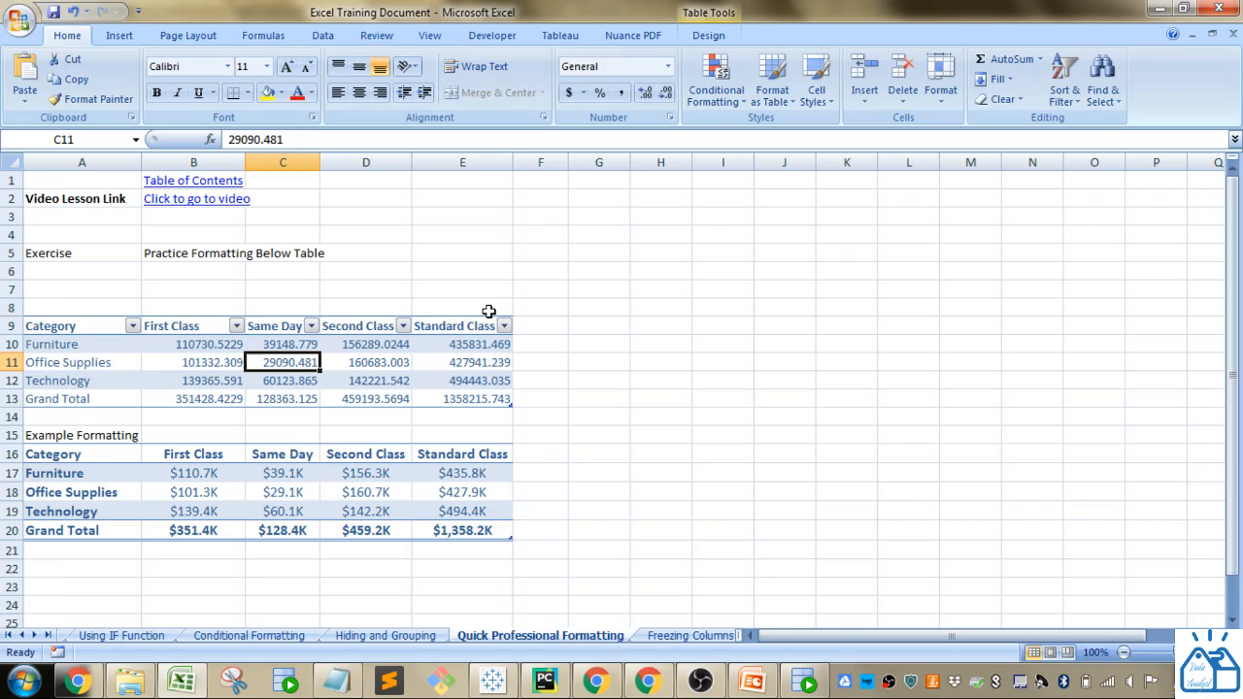
left_click(323, 39)
left_click(475, 85)
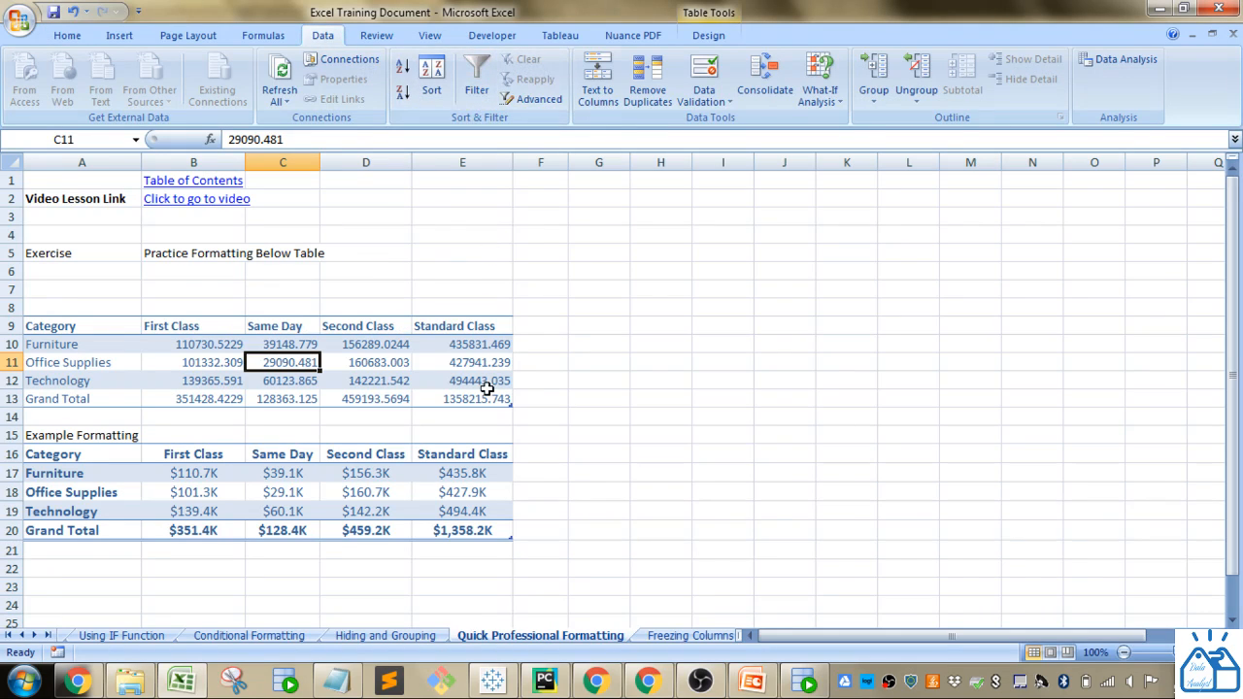
- Browse the table style gallery and inspect the example table's header row
left_click(714, 37)
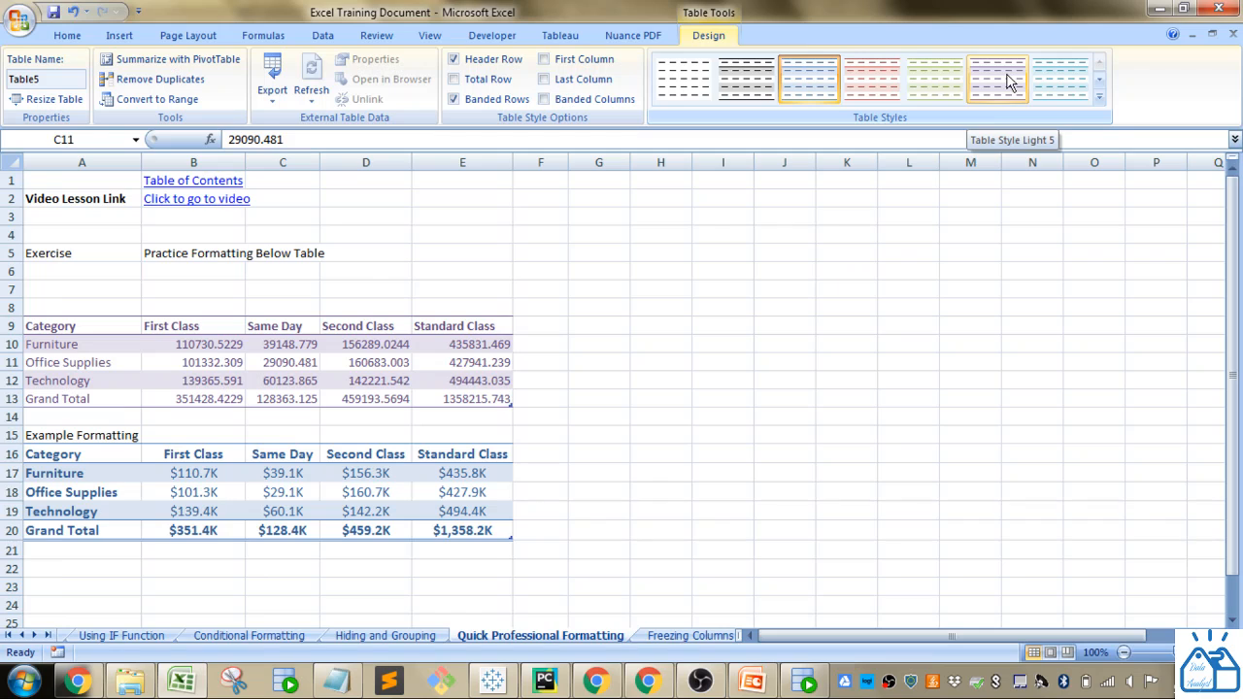
left_click(1099, 80)
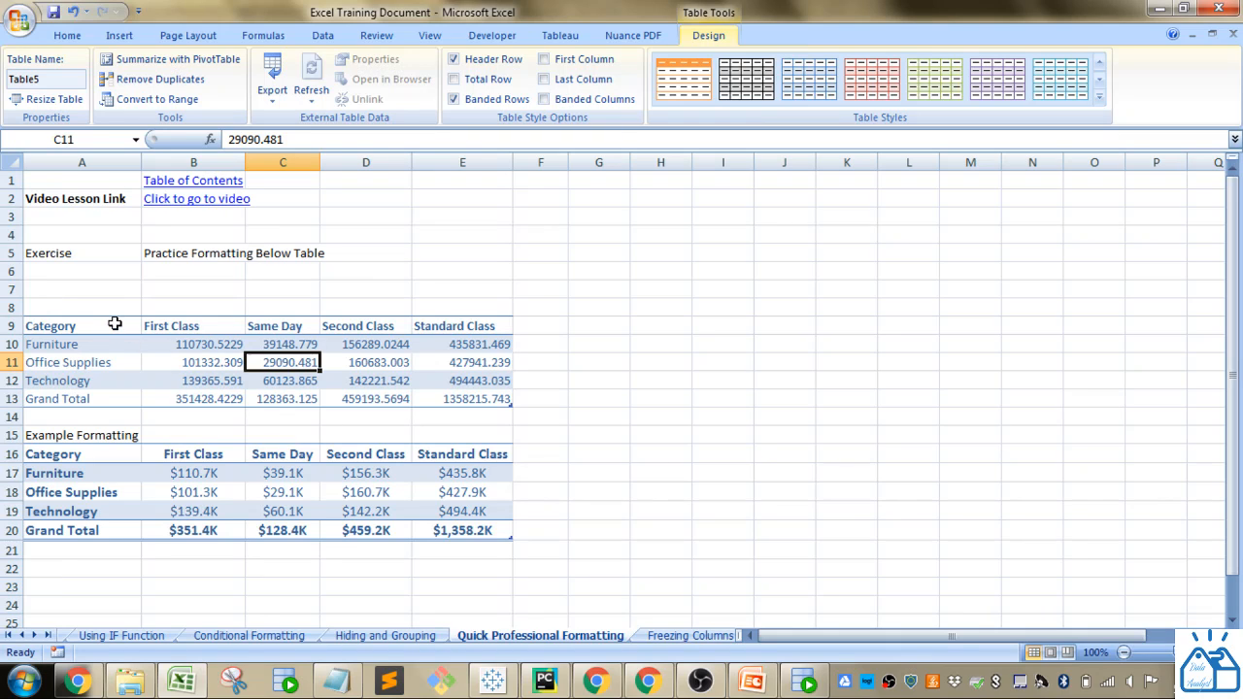
left_click_drag(190, 458, 475, 452)
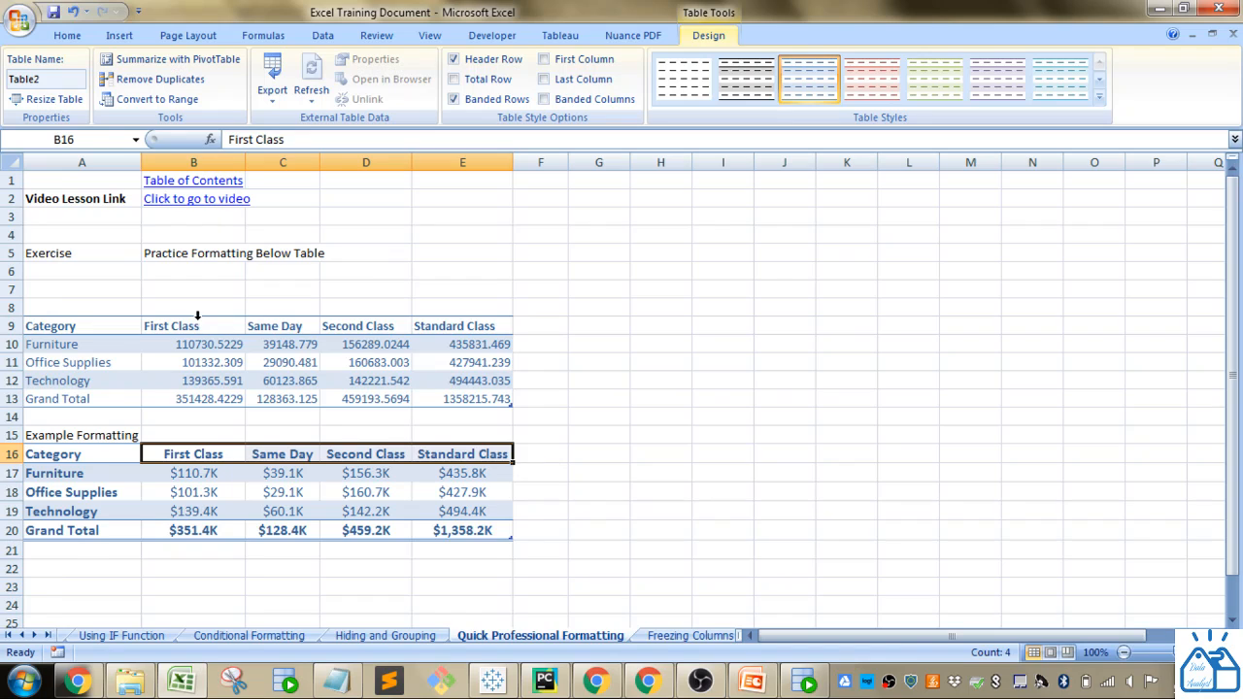
- Center the column headers First Class through Standard Class in B9:E9
left_click_drag(196, 327, 449, 326)
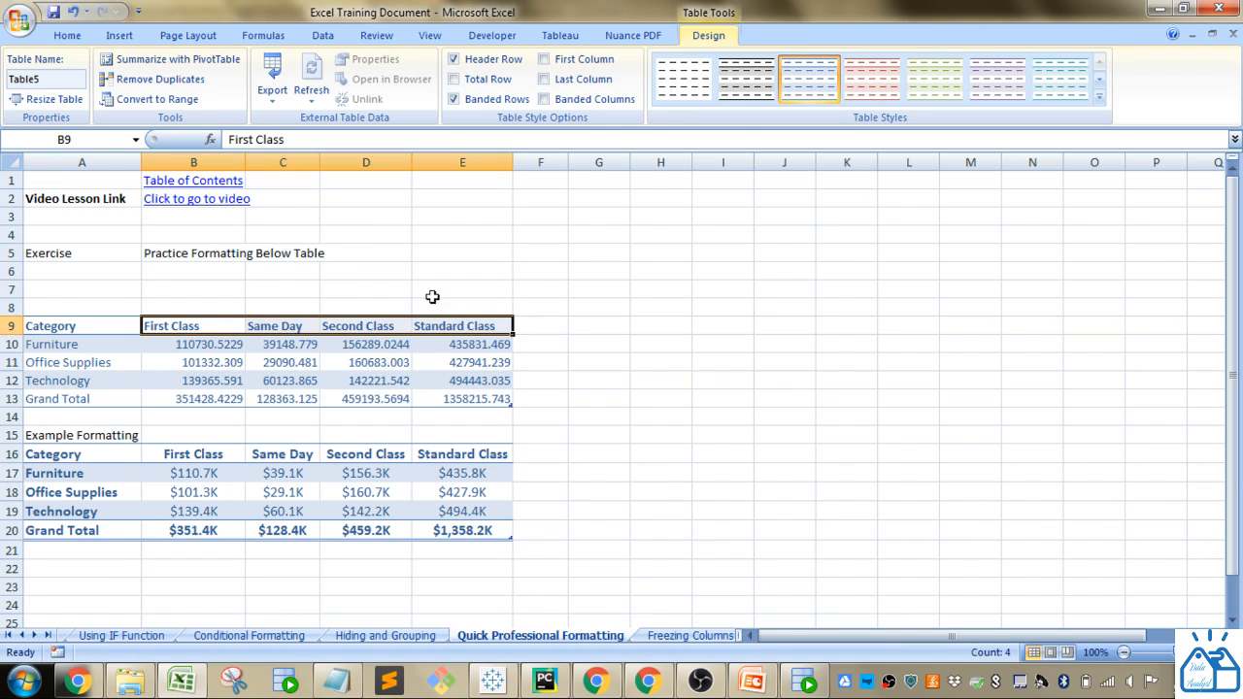
left_click(70, 37)
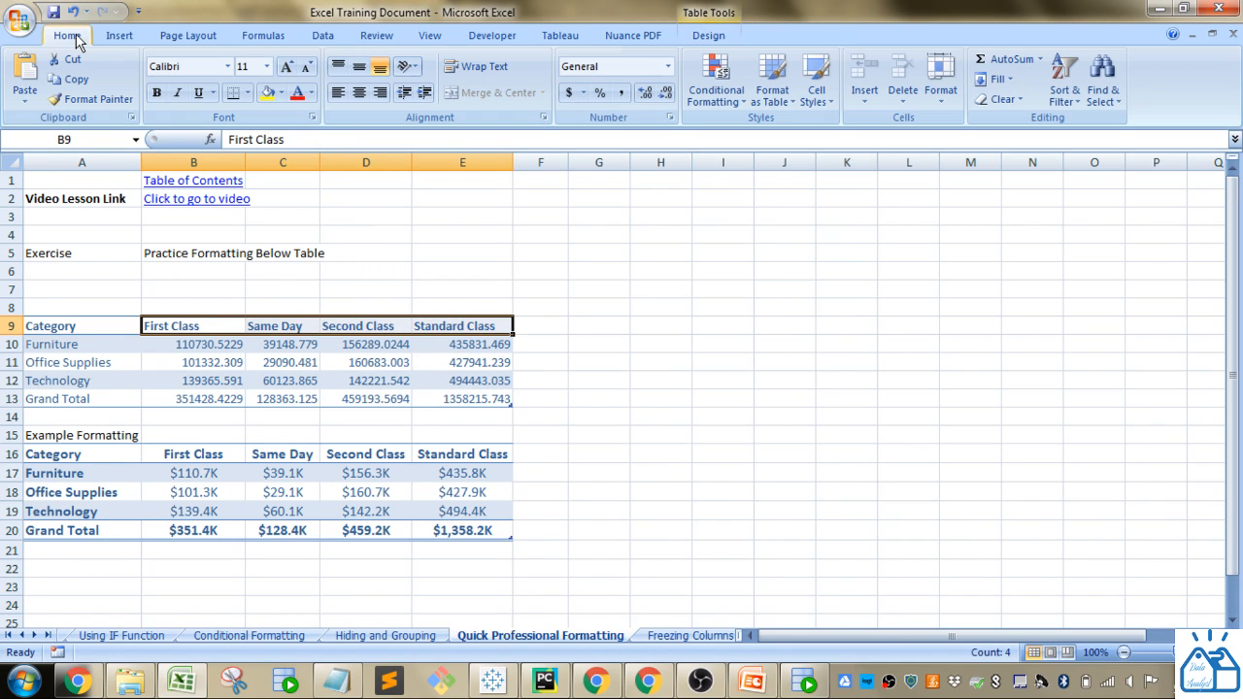
left_click(359, 93)
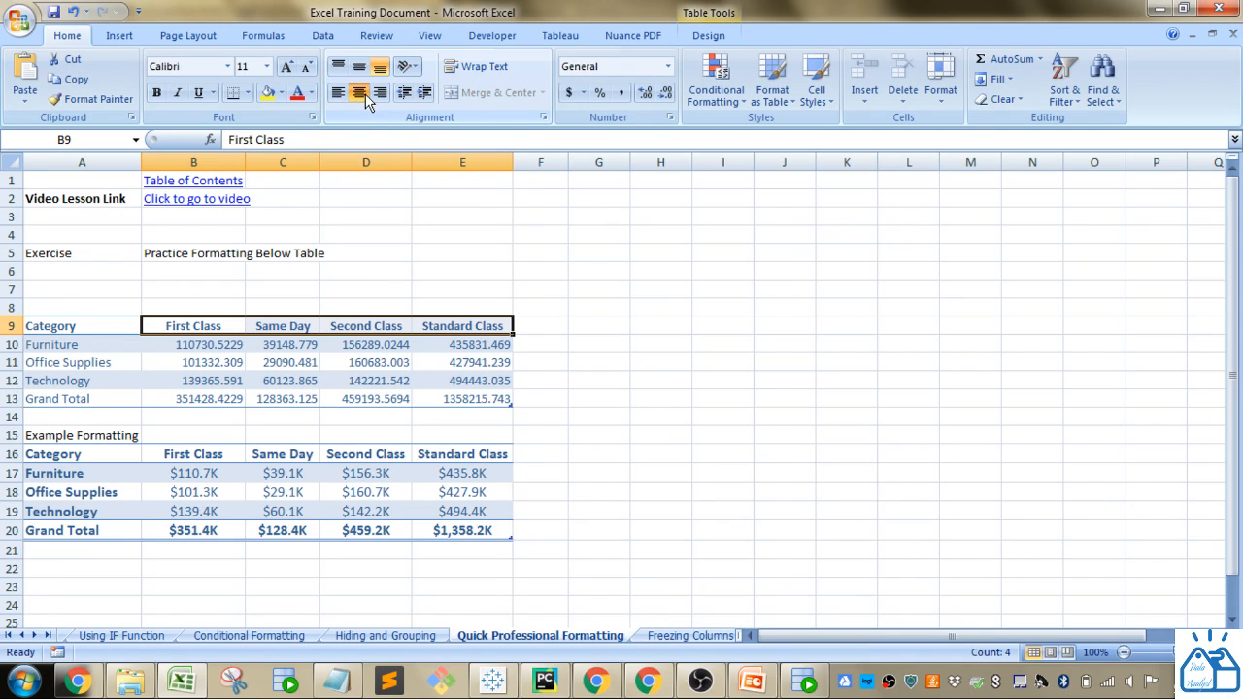
left_click(524, 379)
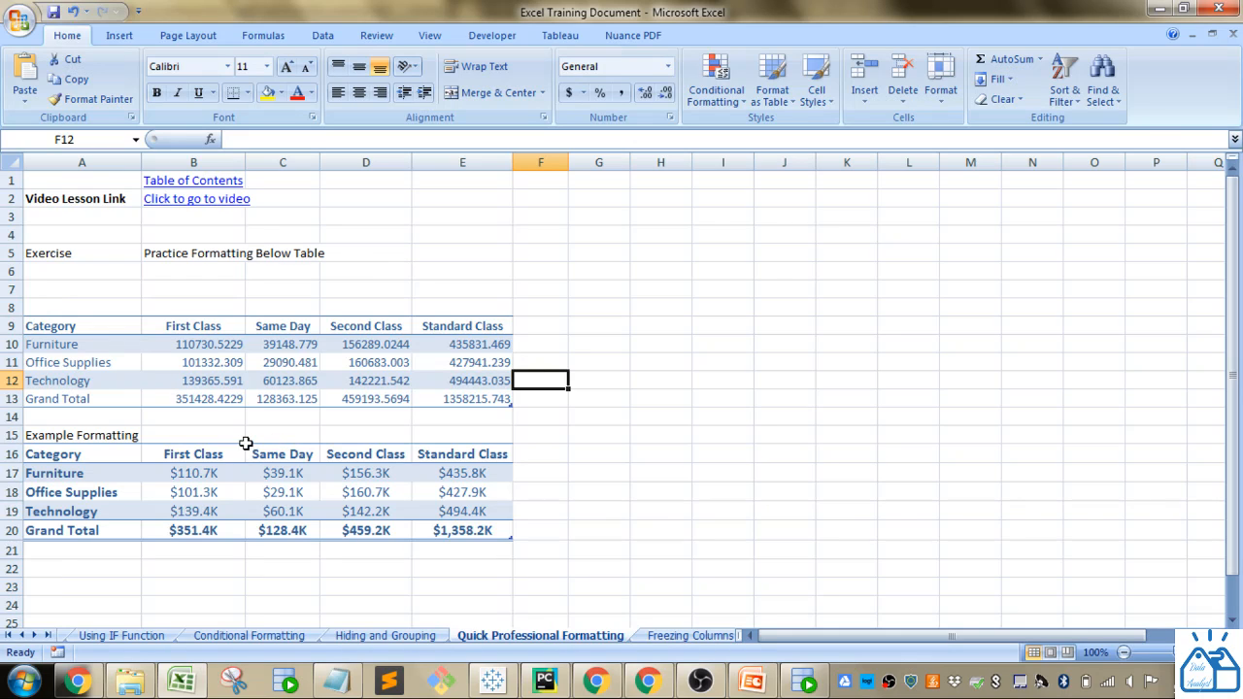
- Bold the category labels in A9:A13 of the exercise table
left_click_drag(78, 327, 78, 398)
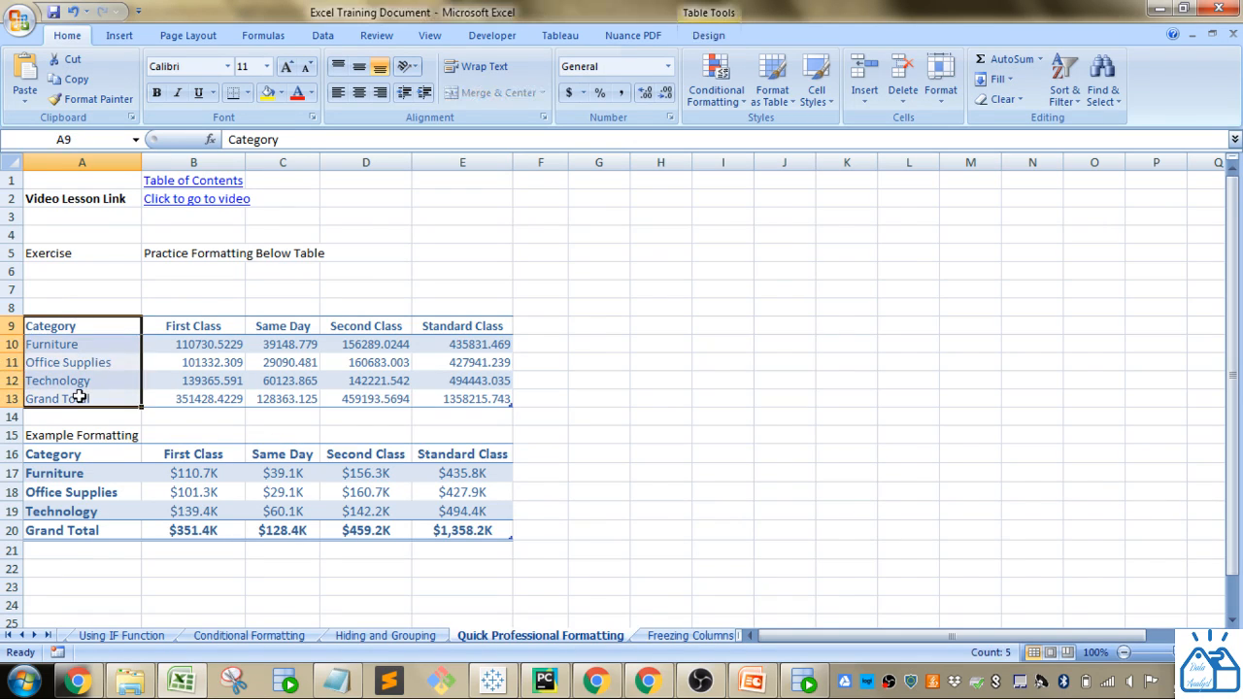
left_click(156, 93)
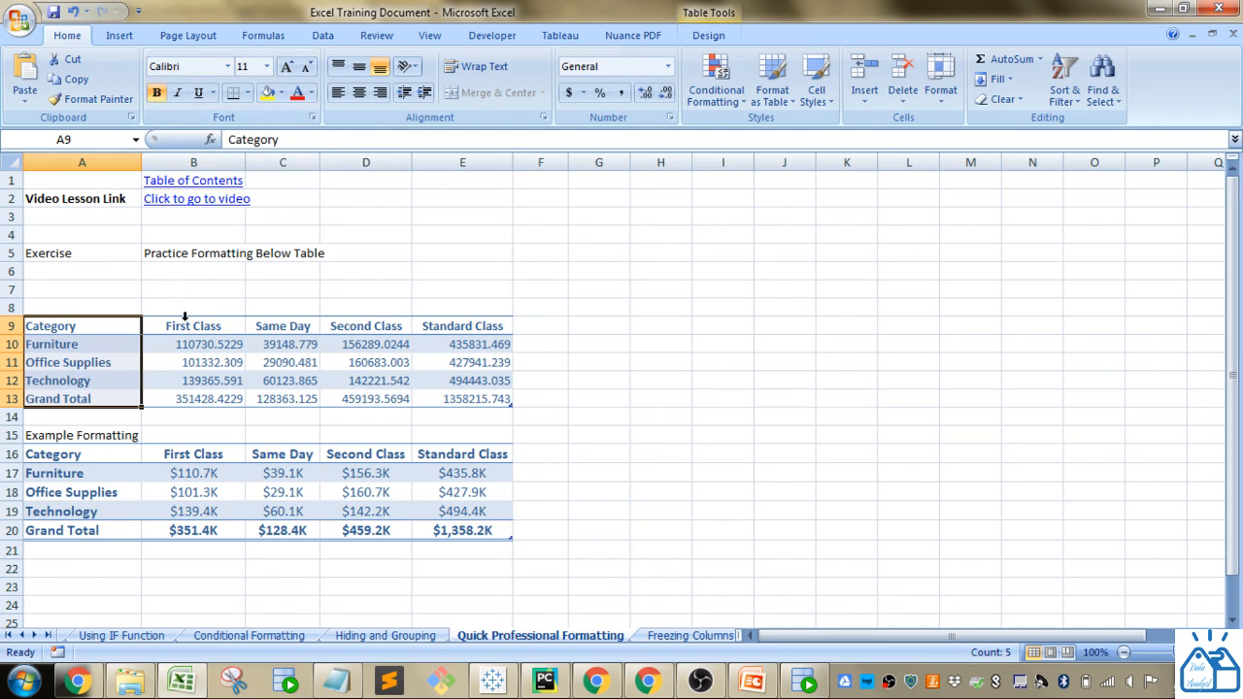
left_click_drag(185, 321, 447, 325)
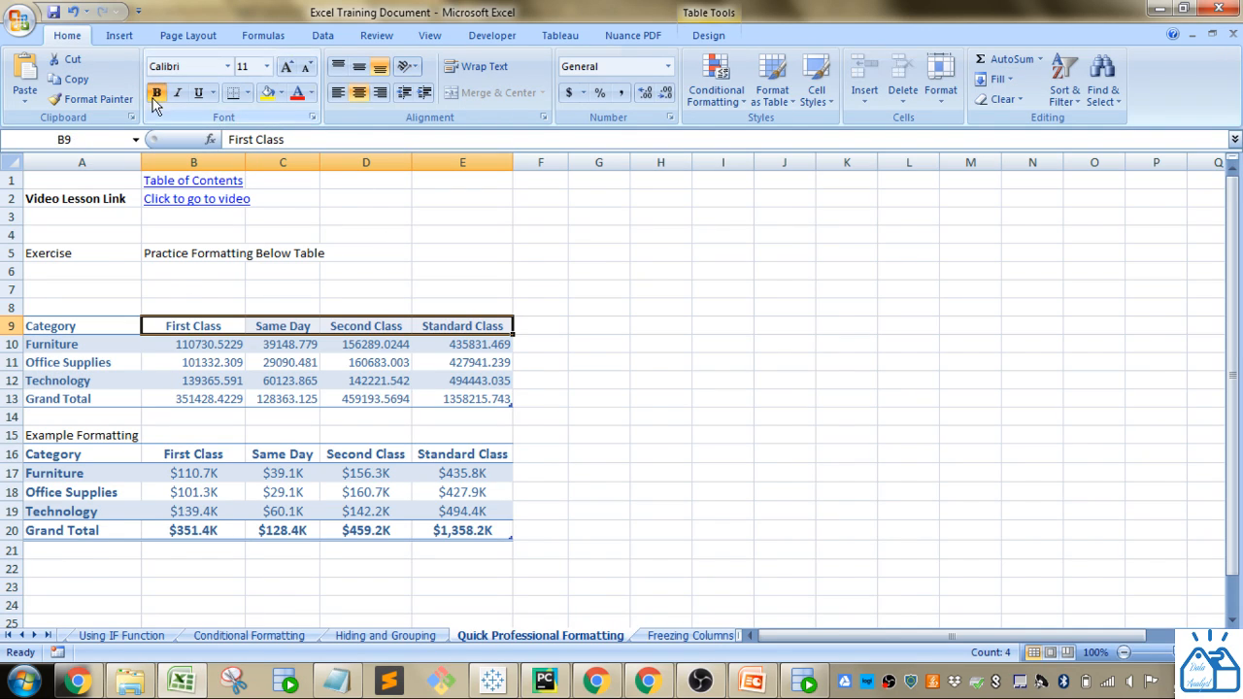
left_click(583, 355)
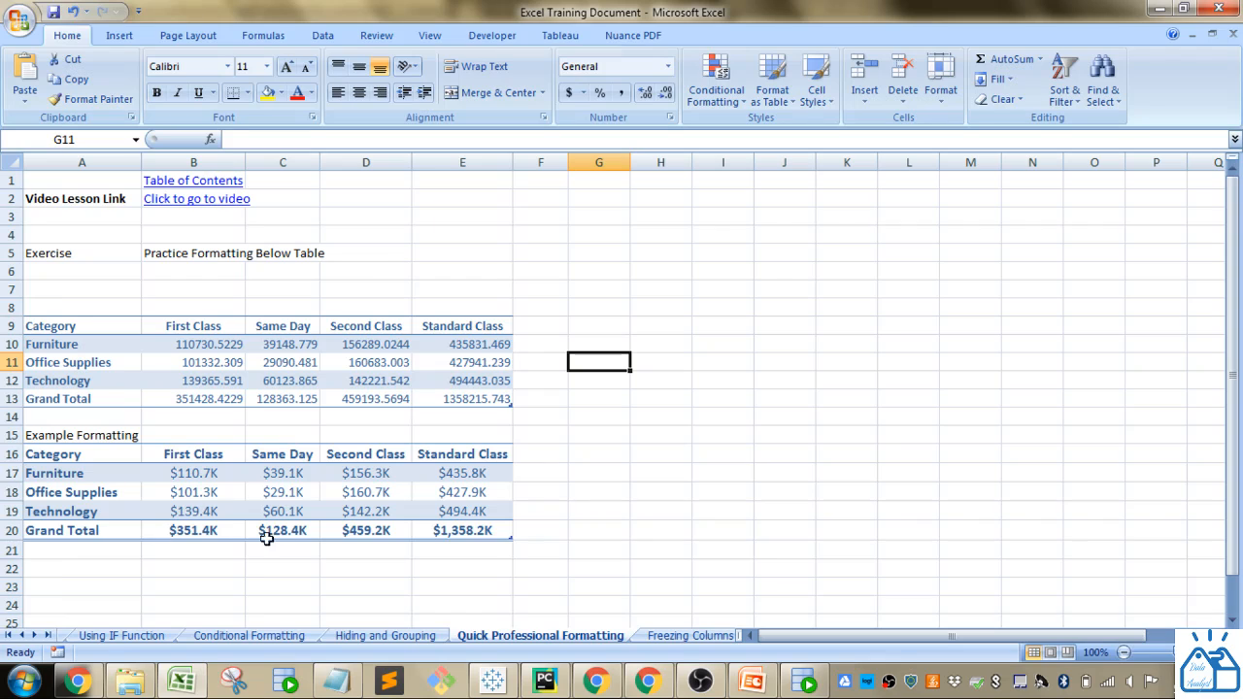
- Apply the Total cell style to the Grand Total row A13:E13
left_click(109, 399)
left_click_drag(109, 399, 443, 381)
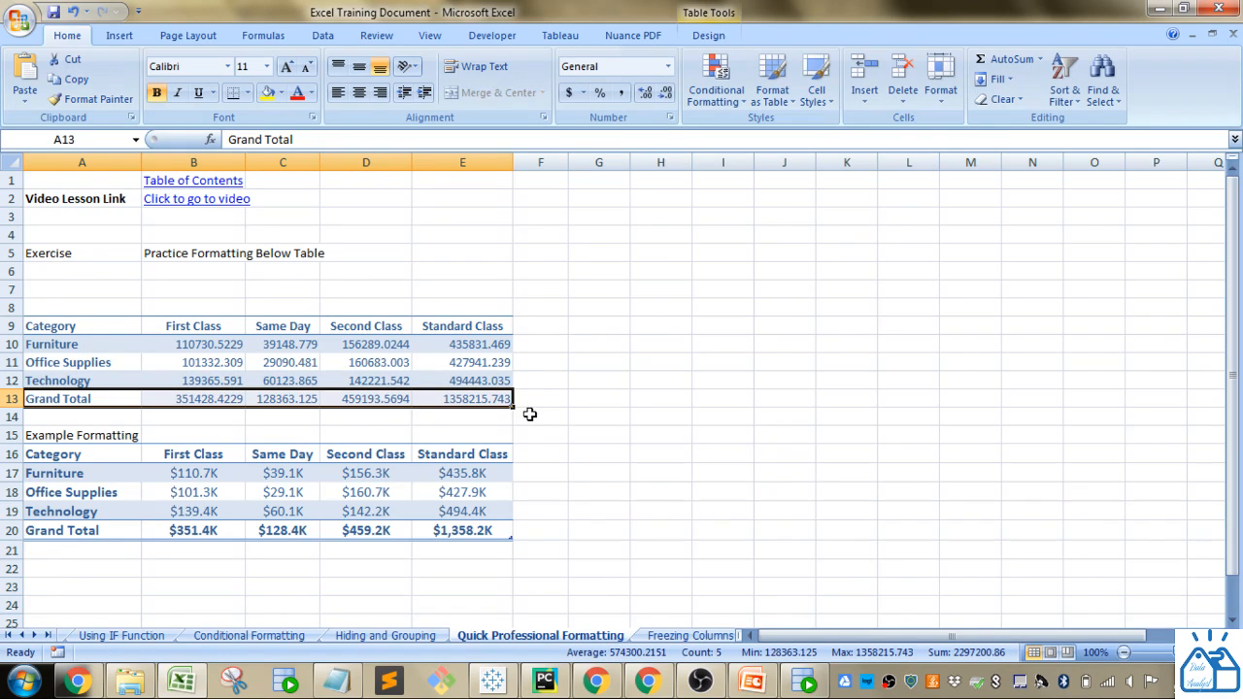
left_click(817, 95)
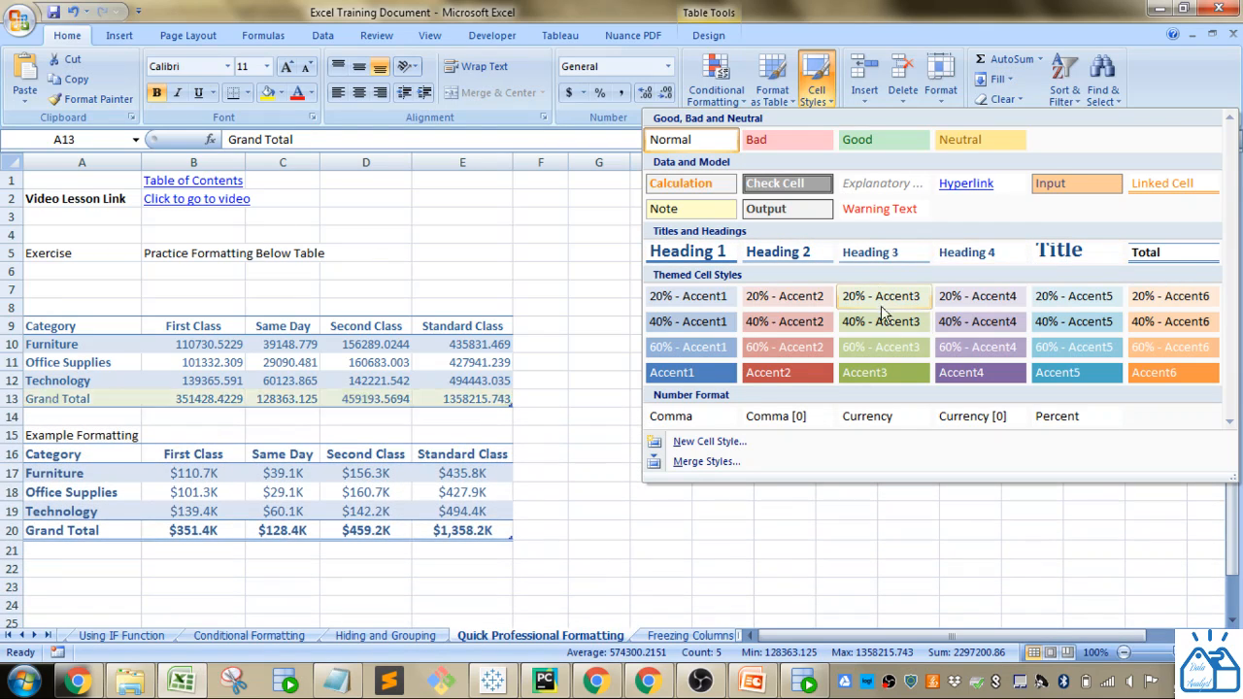
left_click(1141, 254)
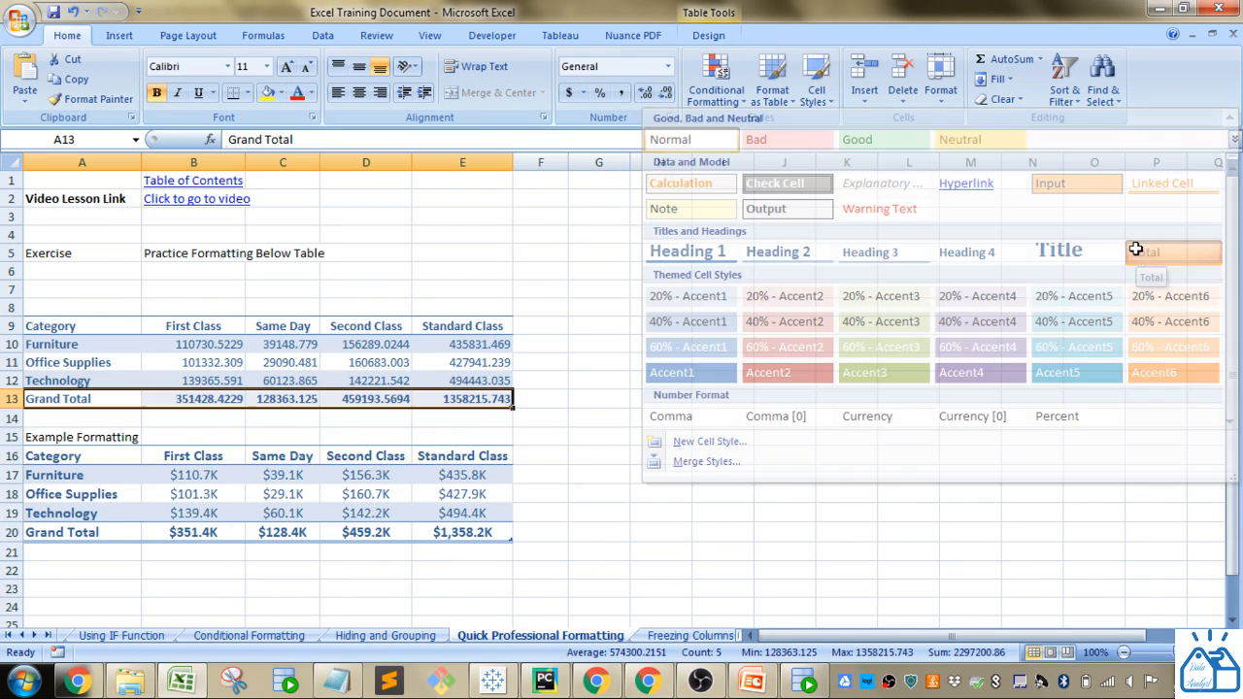
left_click(685, 495)
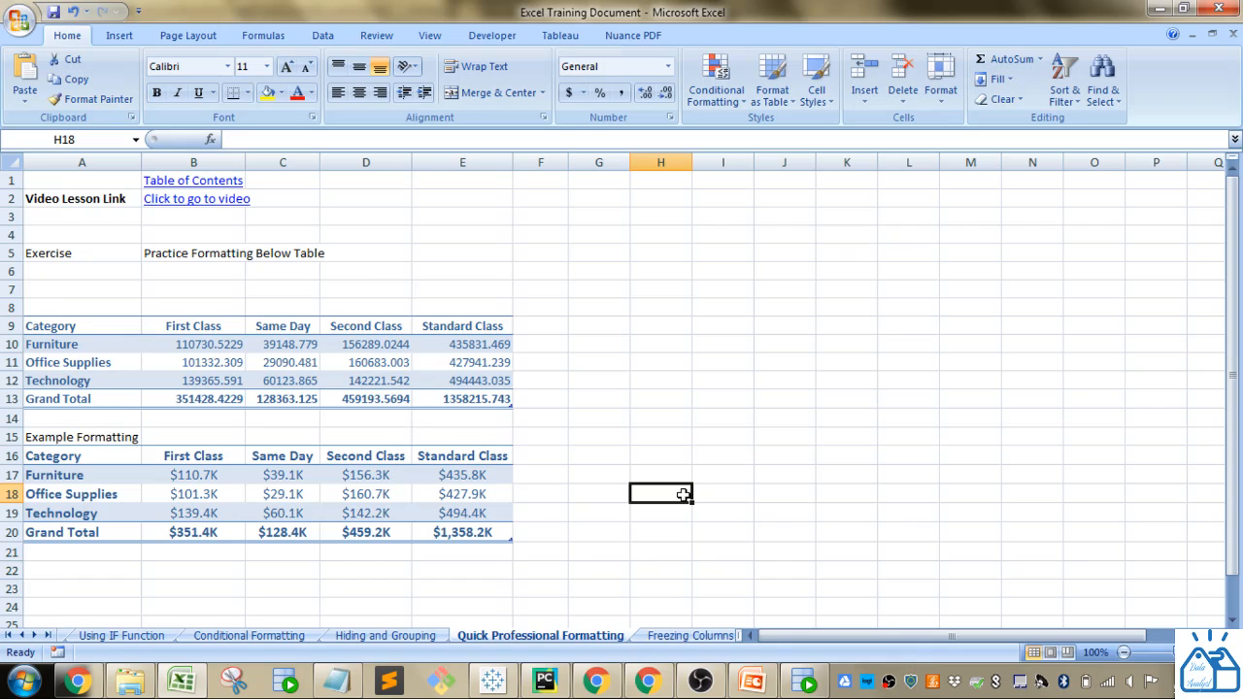
- Inspect the example table's values to see their underlying numbers and format
left_click_drag(189, 475, 442, 511)
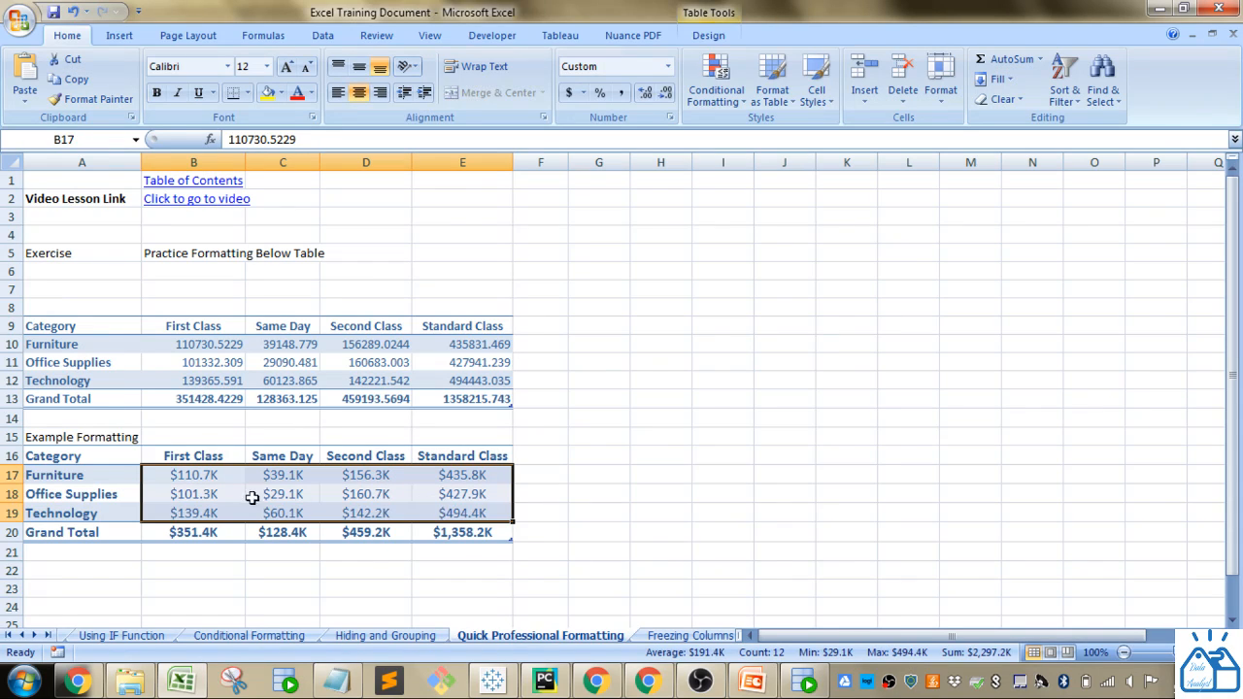
left_click(227, 476)
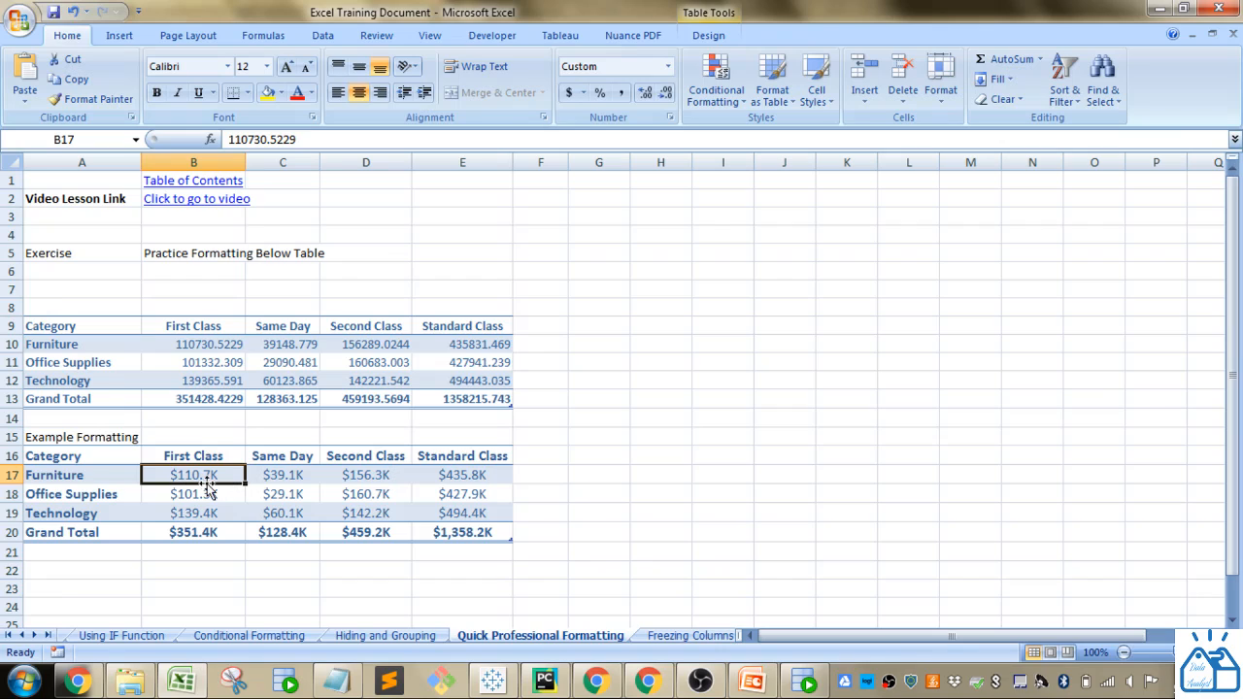
left_click(223, 494)
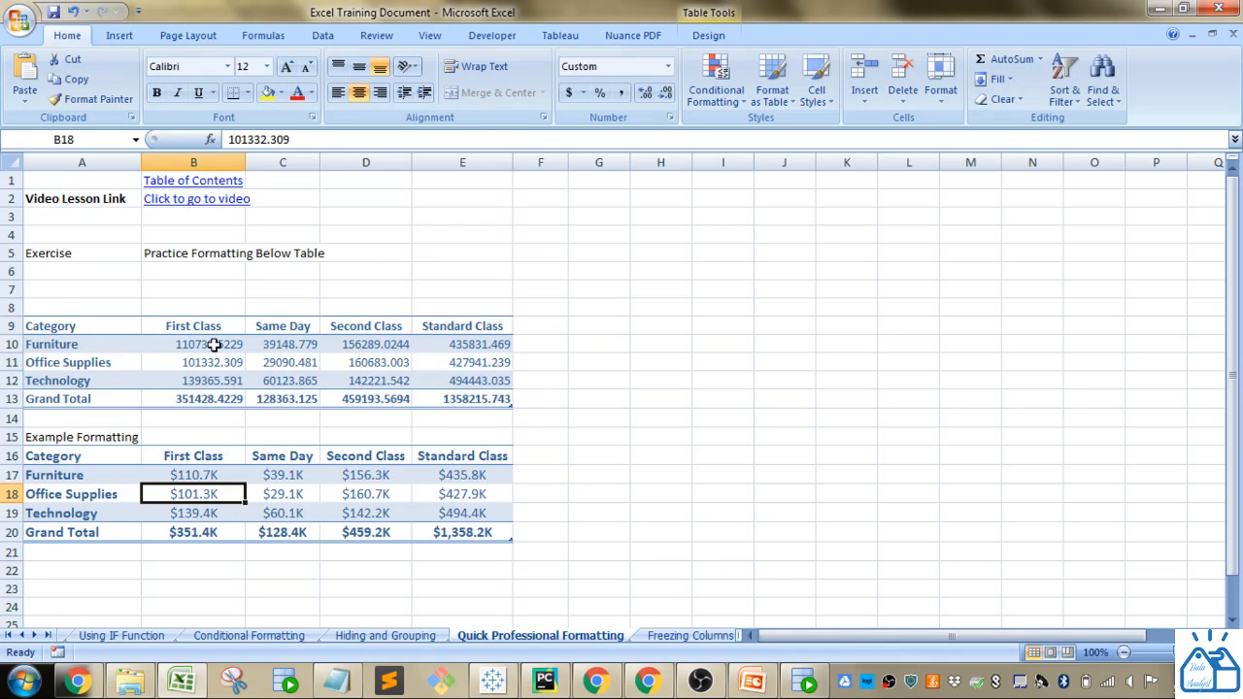
- Open the Custom number format options for the exercise values B10:E13 and preview the built-in currency format codes
left_click_drag(209, 345, 477, 402)
right_click(463, 389)
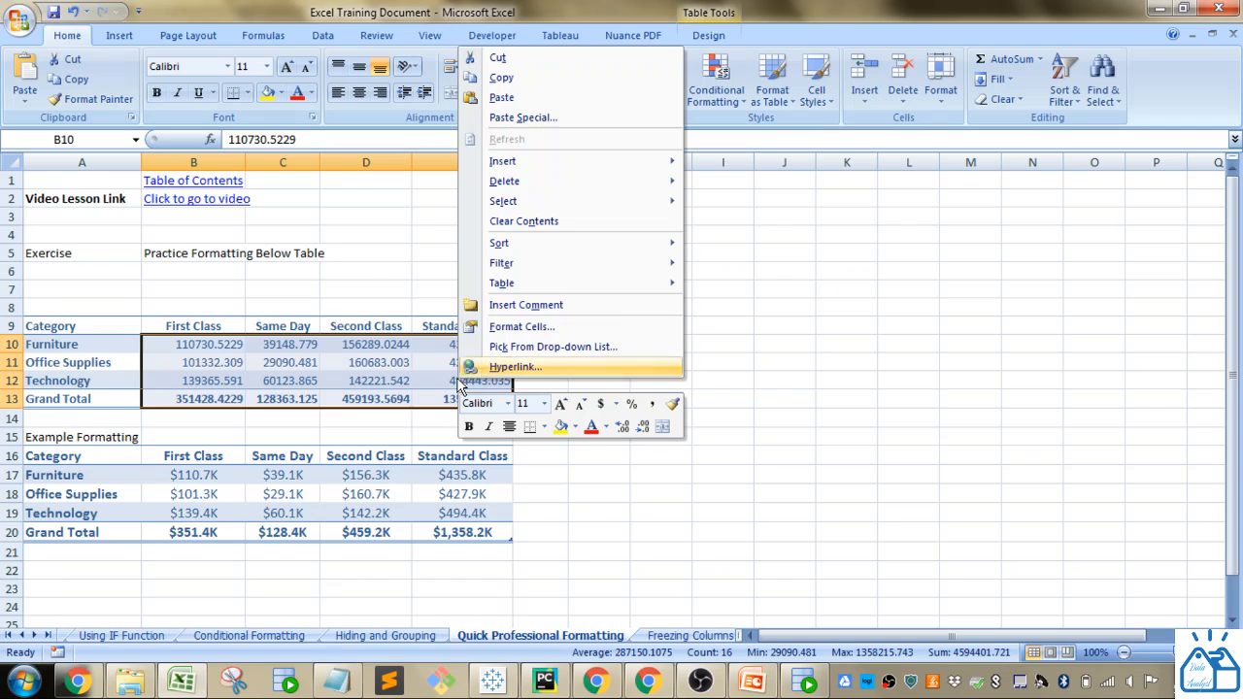
left_click(515, 326)
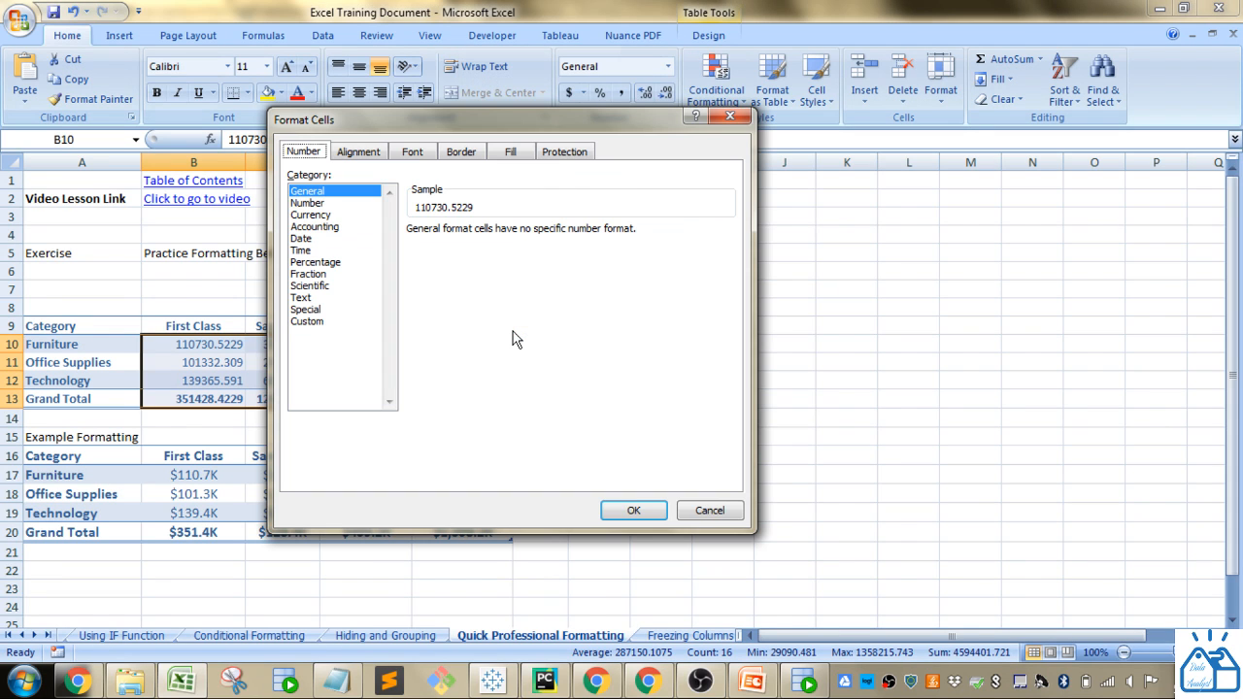
left_click_drag(479, 122, 725, 254)
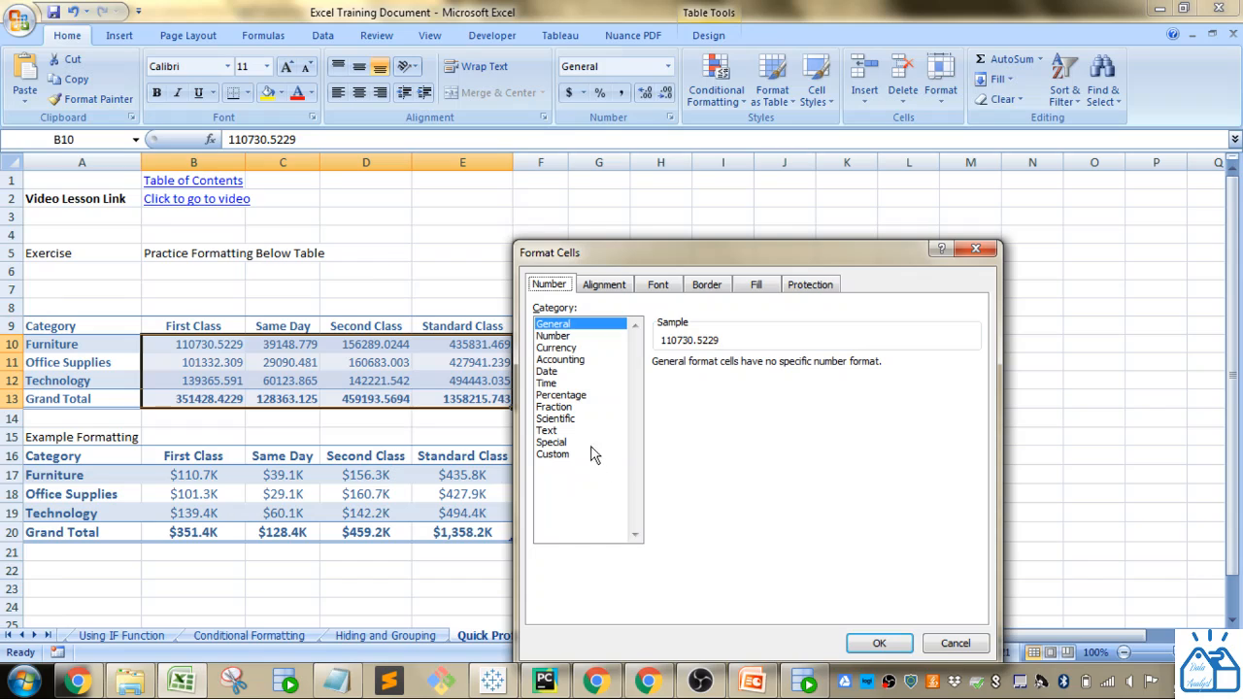
left_click(556, 454)
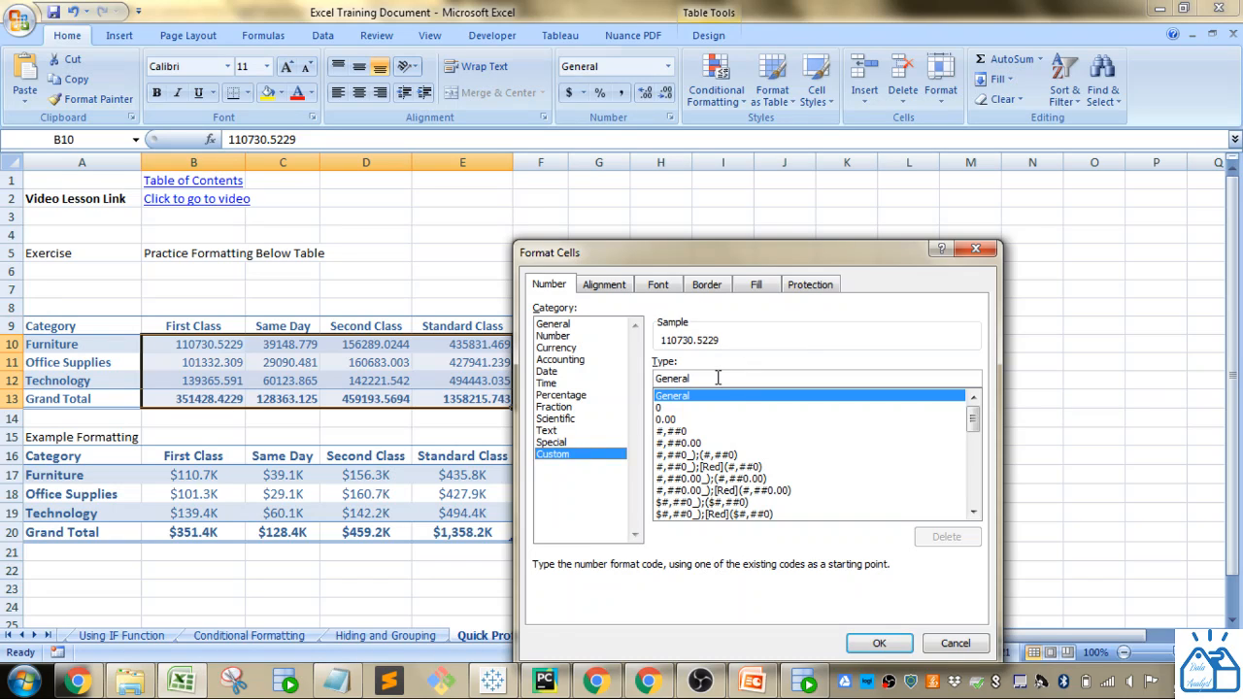
left_click_drag(718, 377, 593, 377)
left_click(683, 455)
left_click(687, 479)
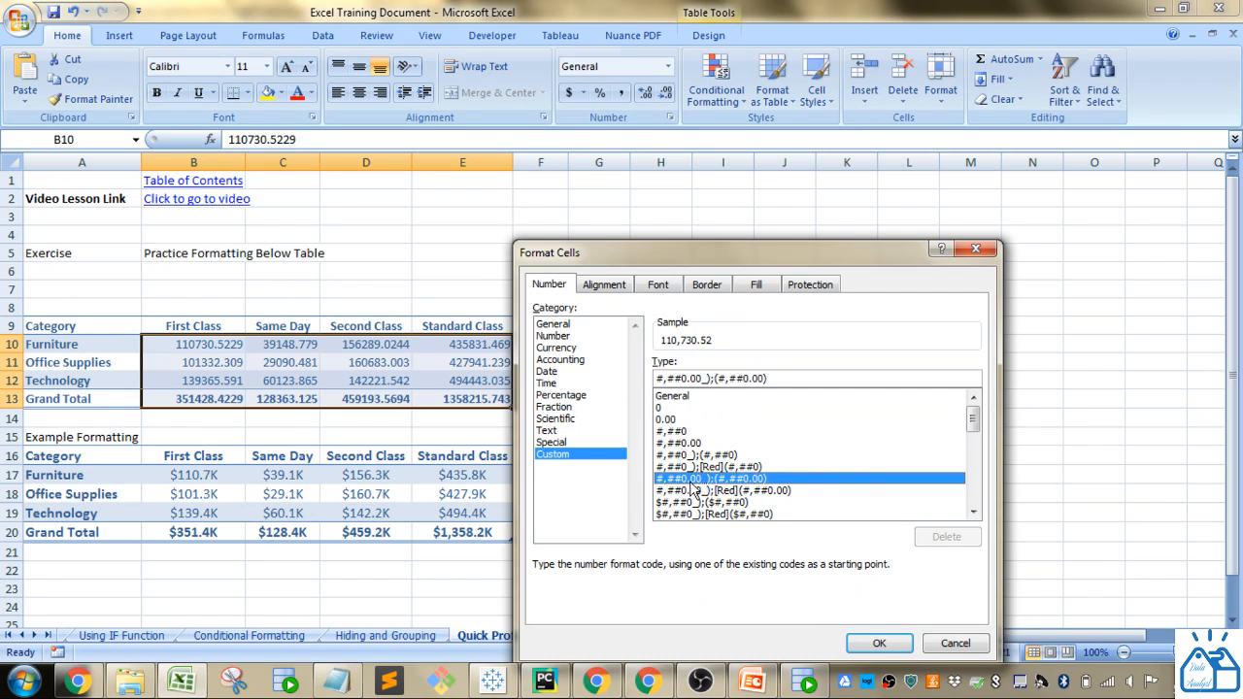
left_click(716, 502)
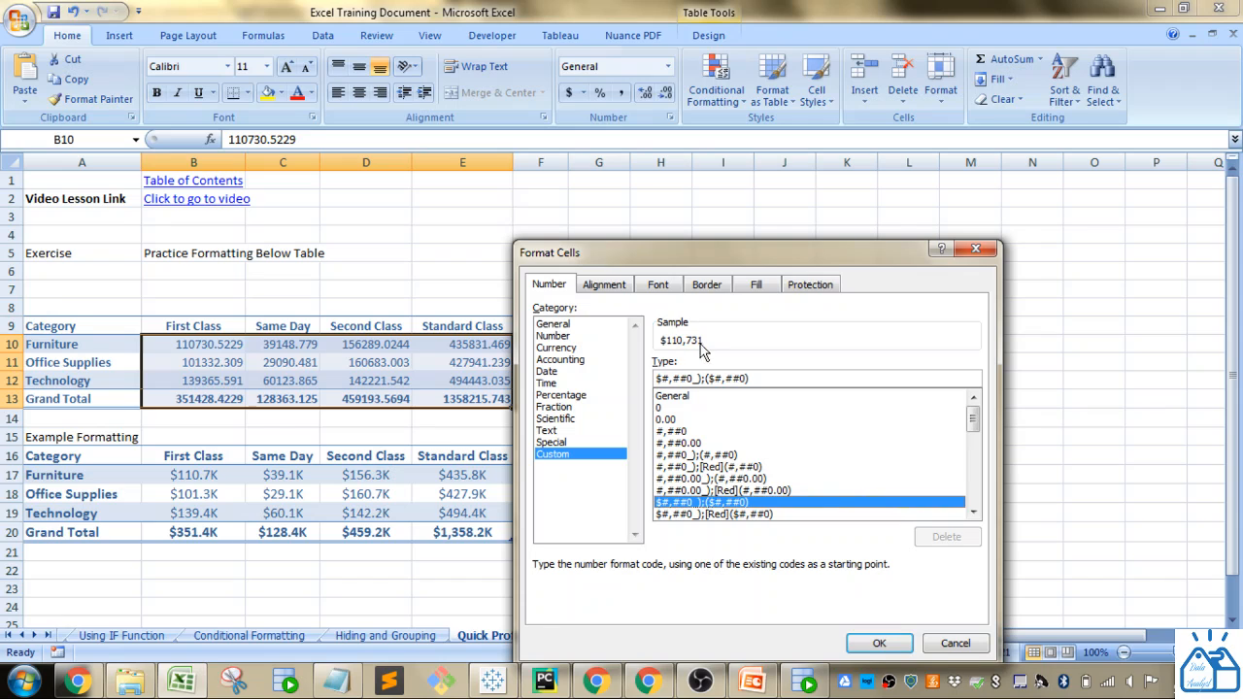
left_click(734, 514)
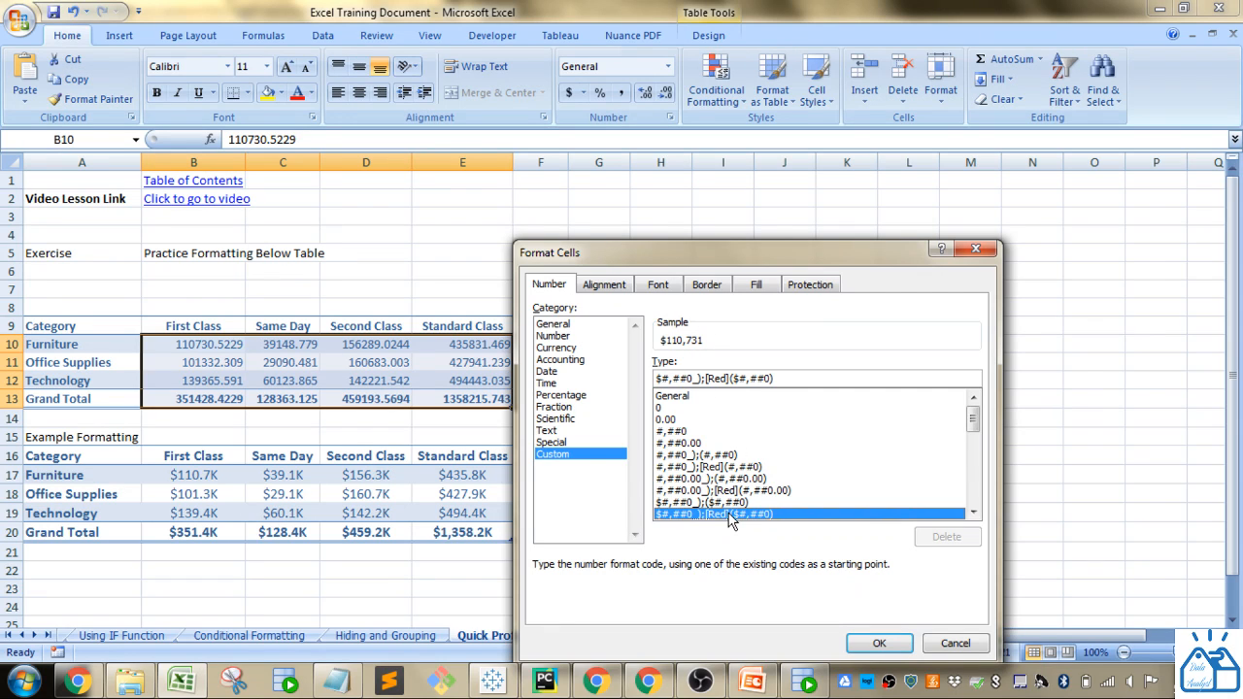
mouse_move(974, 424)
left_mouse_down()
mouse_move(974, 468)
mouse_move(974, 425)
left_mouse_up()
left_click_drag(794, 378, 612, 381)
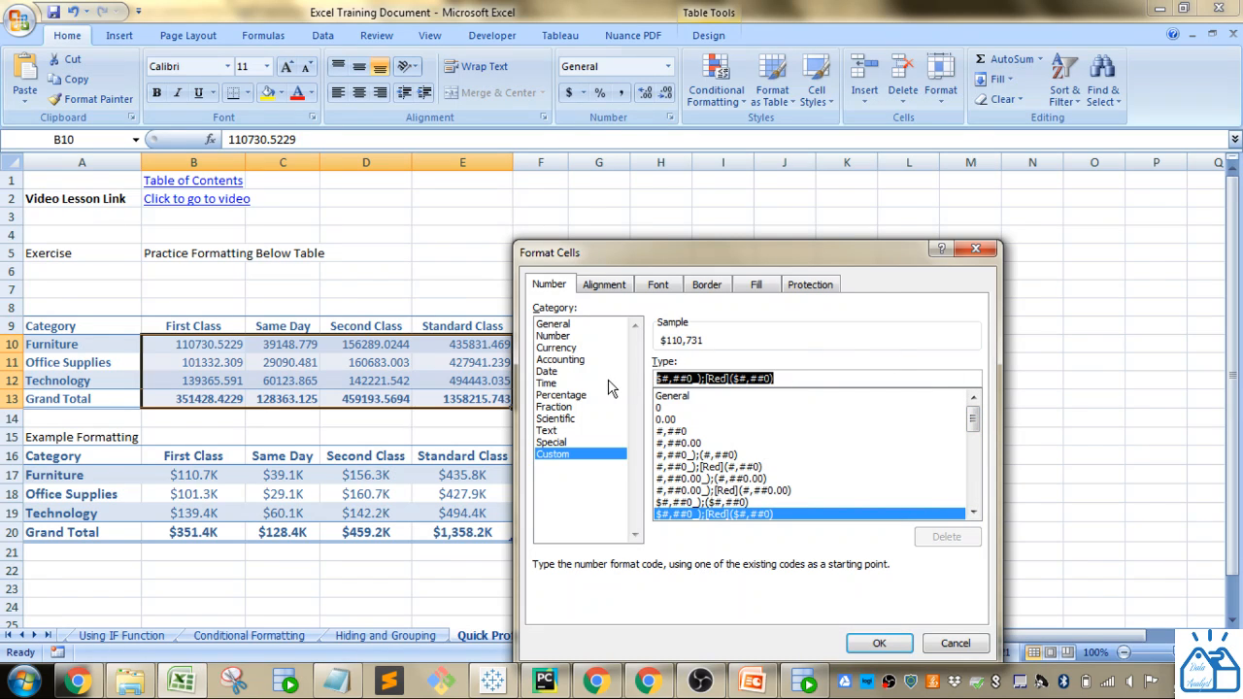
- Enter the custom number format $#,##0.0,"K" for B10:E13 and apply it
type("$")
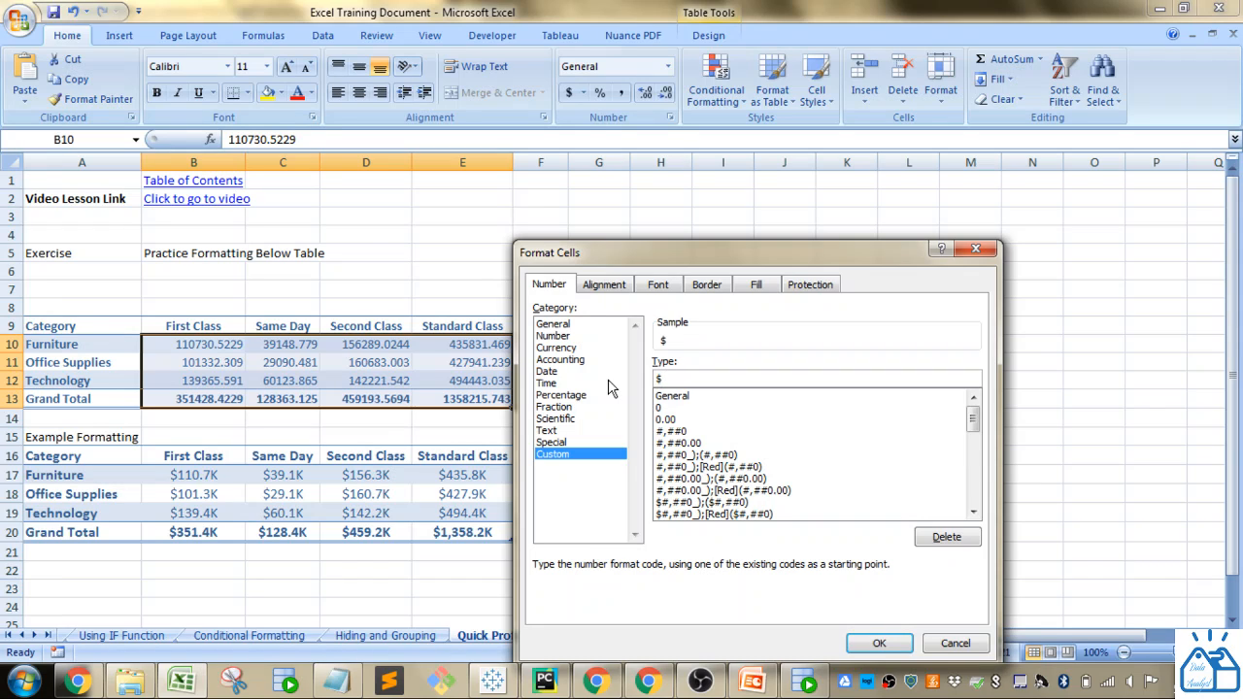
type("#")
type(",")
type("##0.,")
key("BackSpace")
type("0,")
left_click_drag(664, 378, 705, 379)
left_click(745, 380)
type("\"K\"")
type(",")
key("Delete")
type("M")
type("\"")
key("Left")
key("Left")
key("Left")
key("BackSpace")
key("Right")
key("Right")
key("BackSpace")
type("K")
left_click(877, 646)
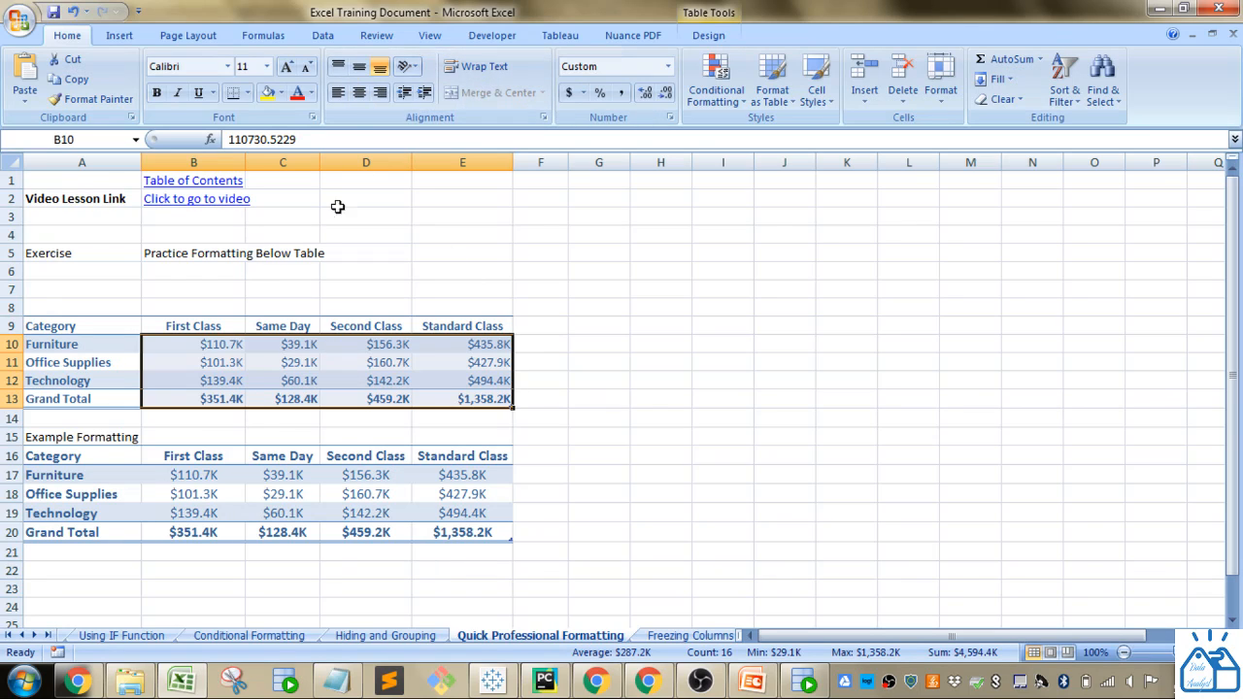
- Center the values in B10:E13 of the exercise table
left_click(358, 93)
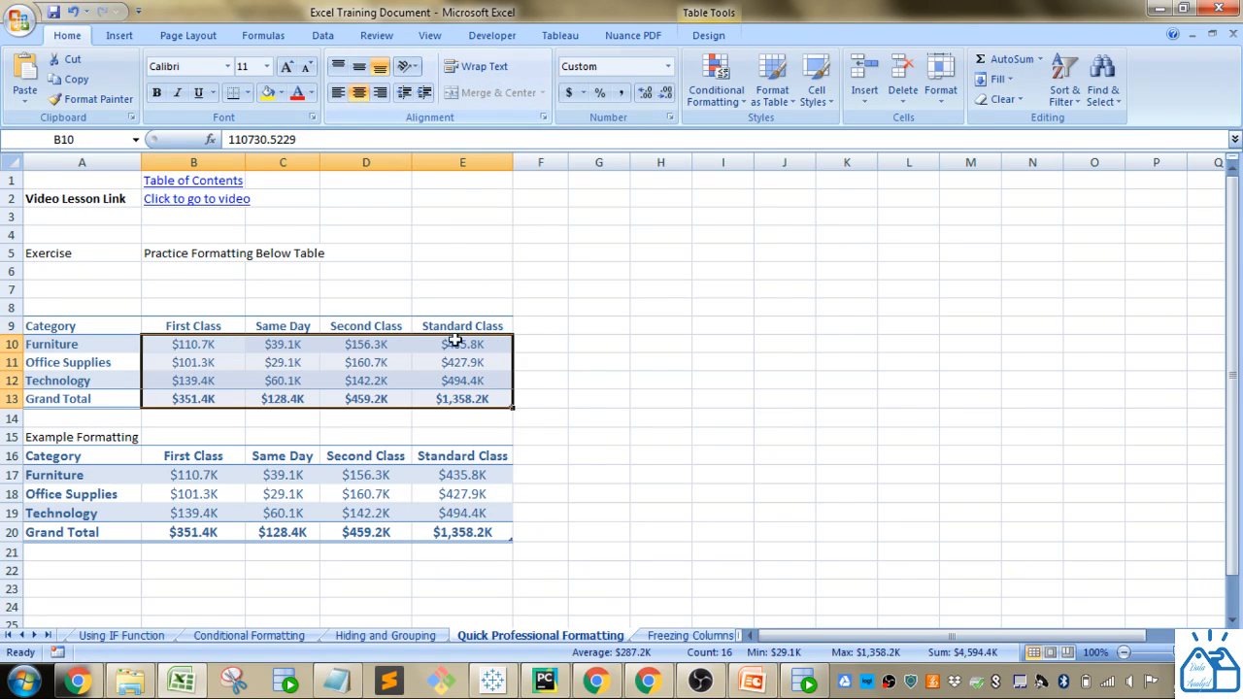
left_click(583, 358)
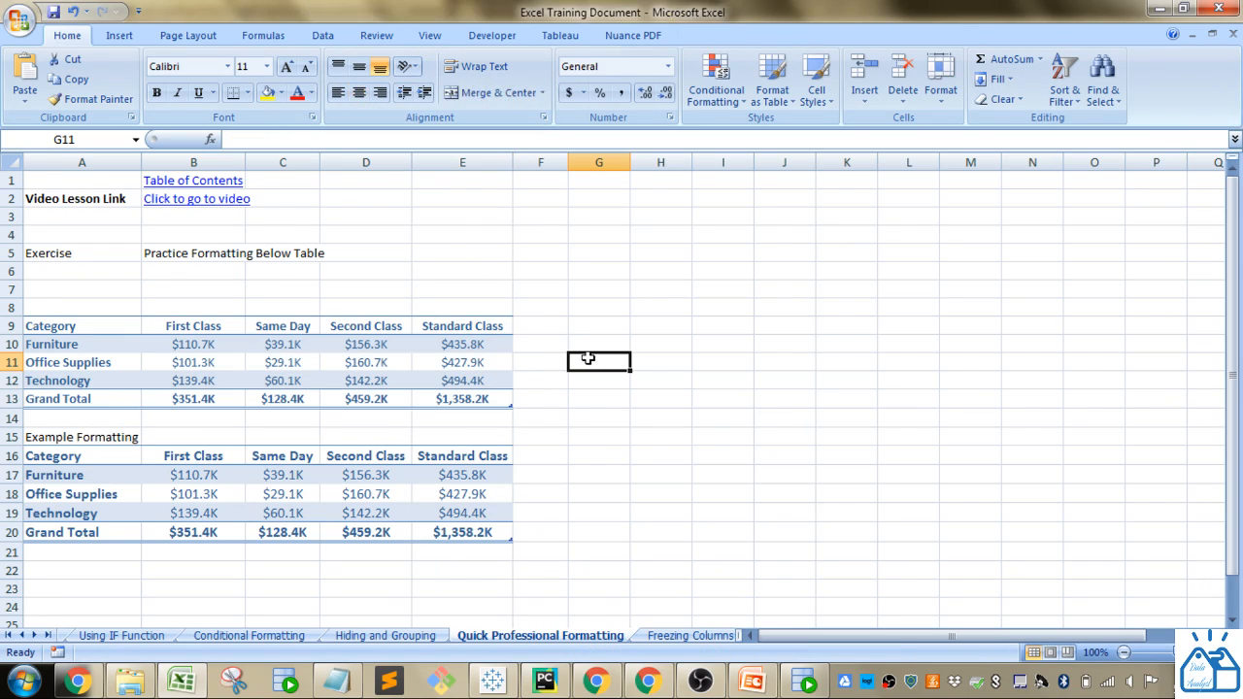
- Compare the font size of the example table's data cells with the exercise table's cells
left_click(193, 473)
left_click(195, 492)
left_click(202, 512)
left_click(214, 383)
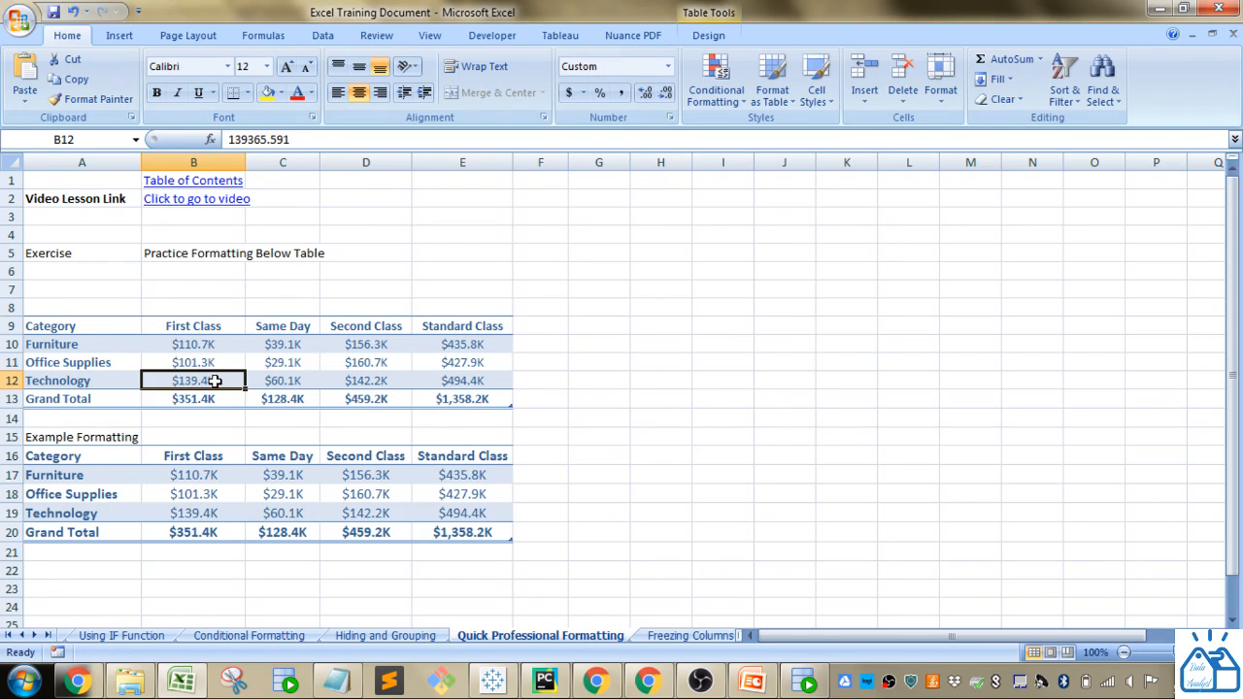
left_click(214, 363)
left_click(214, 348)
left_click(226, 476)
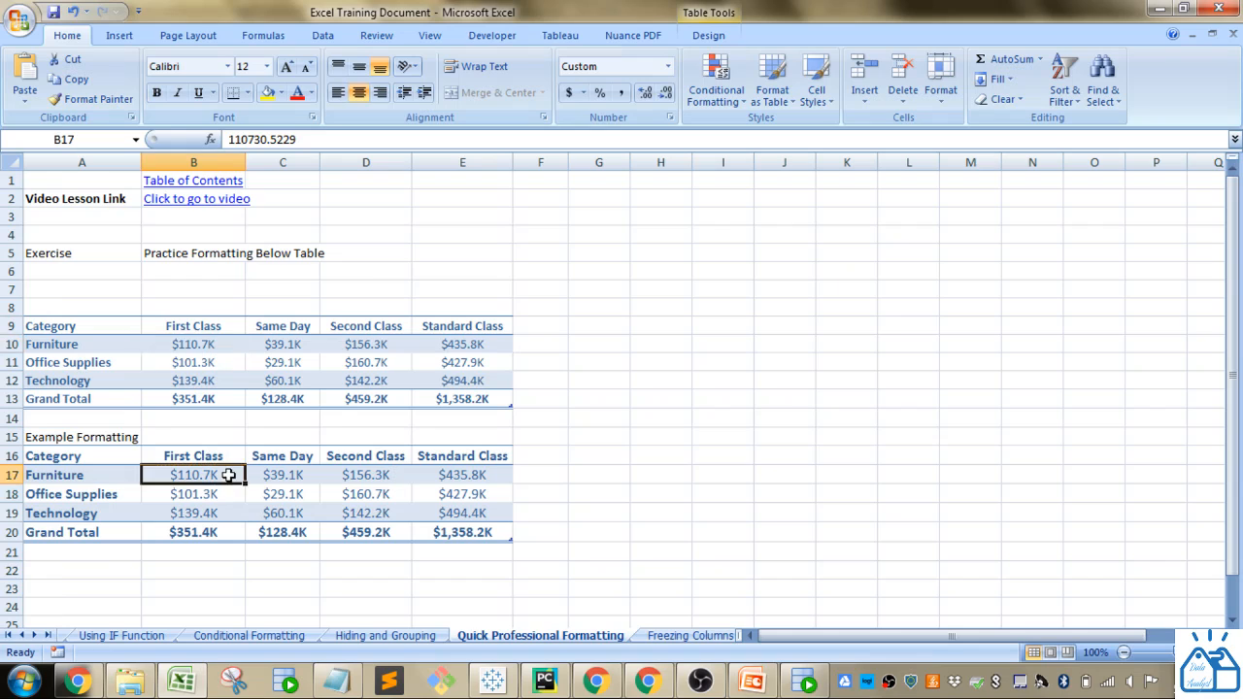
- Set the font size of the exercise table's category rows A10:E12 to 12
left_click_drag(120, 341, 439, 381)
left_click(266, 66)
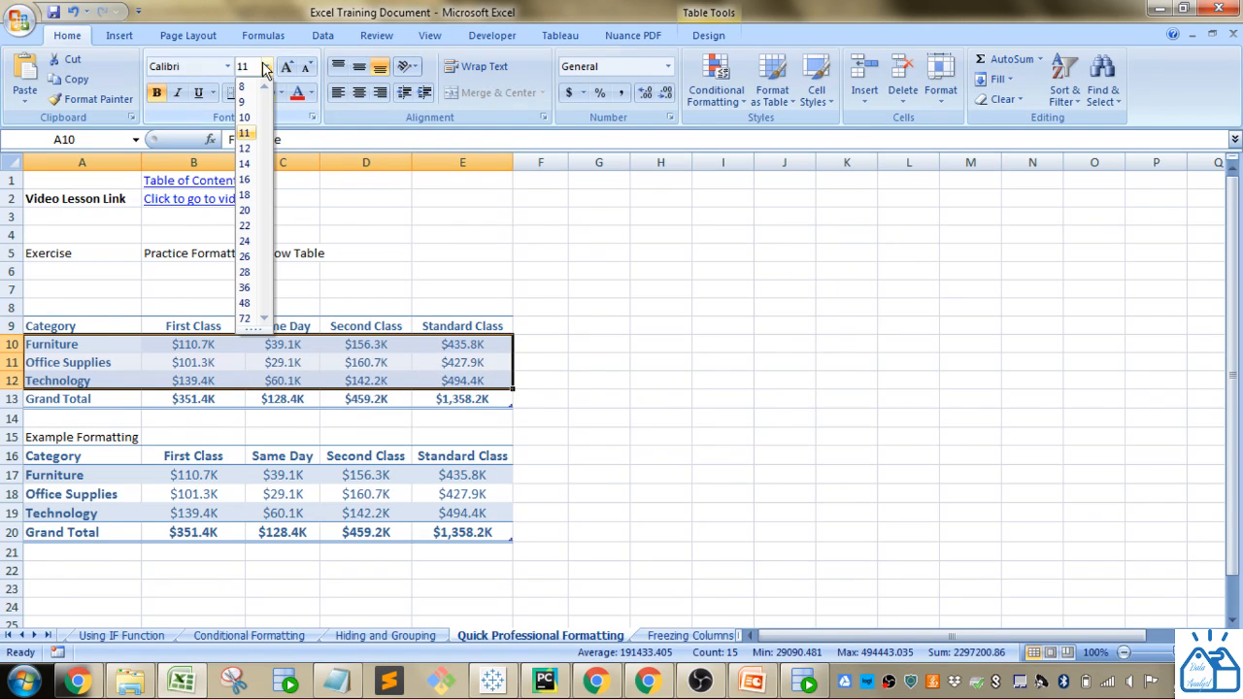
left_click(246, 149)
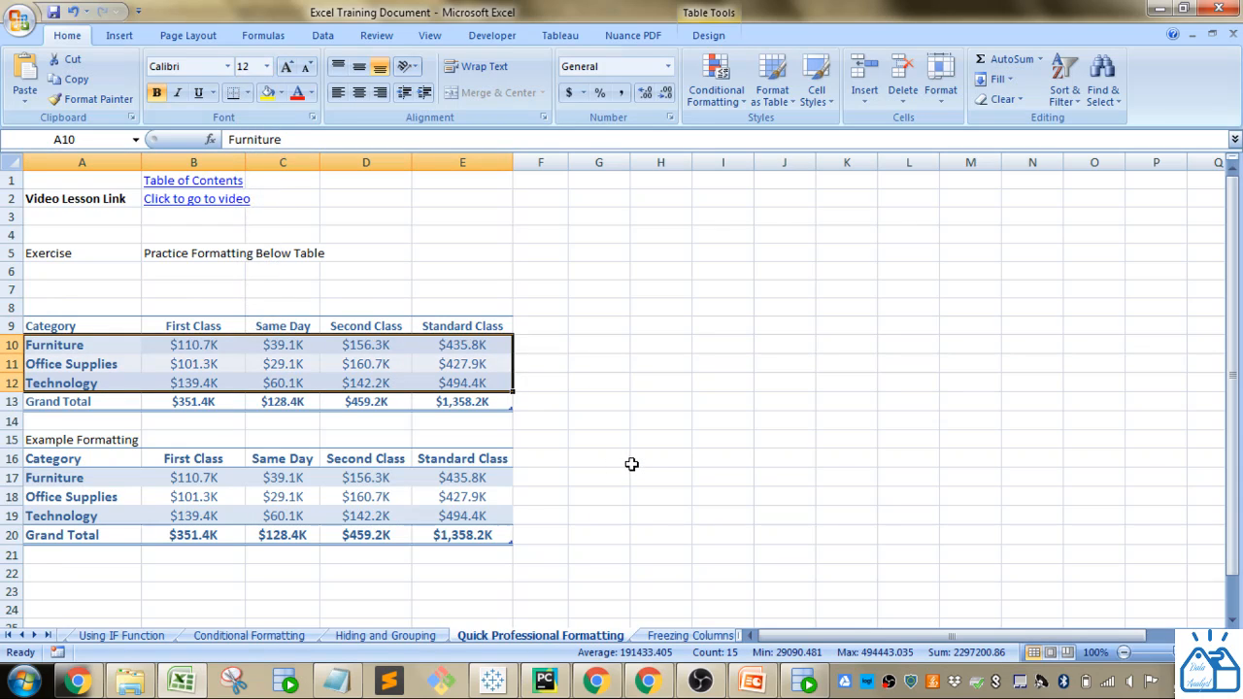
left_click(632, 464)
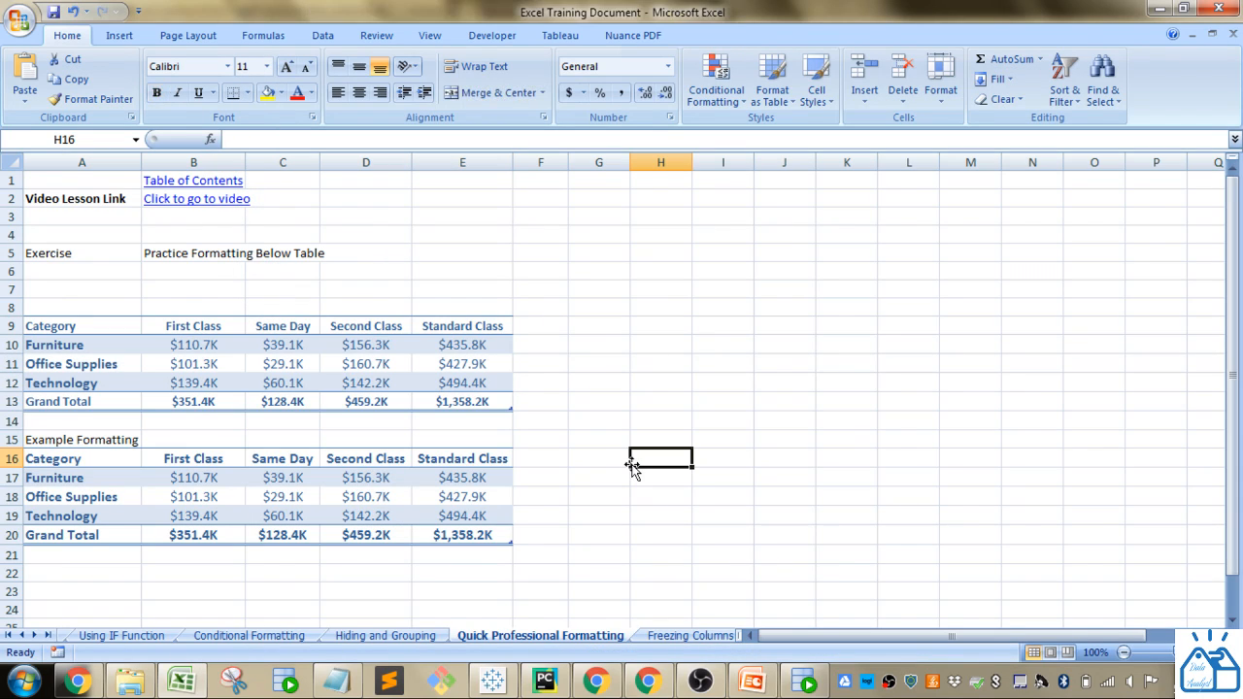